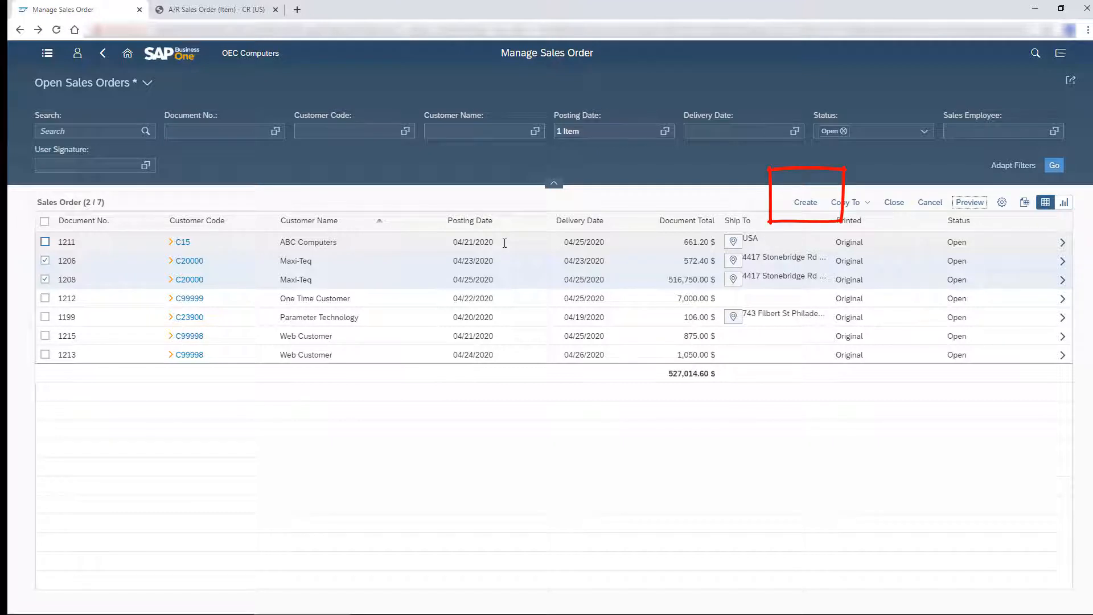
# View sales order 1211 for ABC Computers, then bring up the main navigation menu.
pyautogui.click(1062, 244)
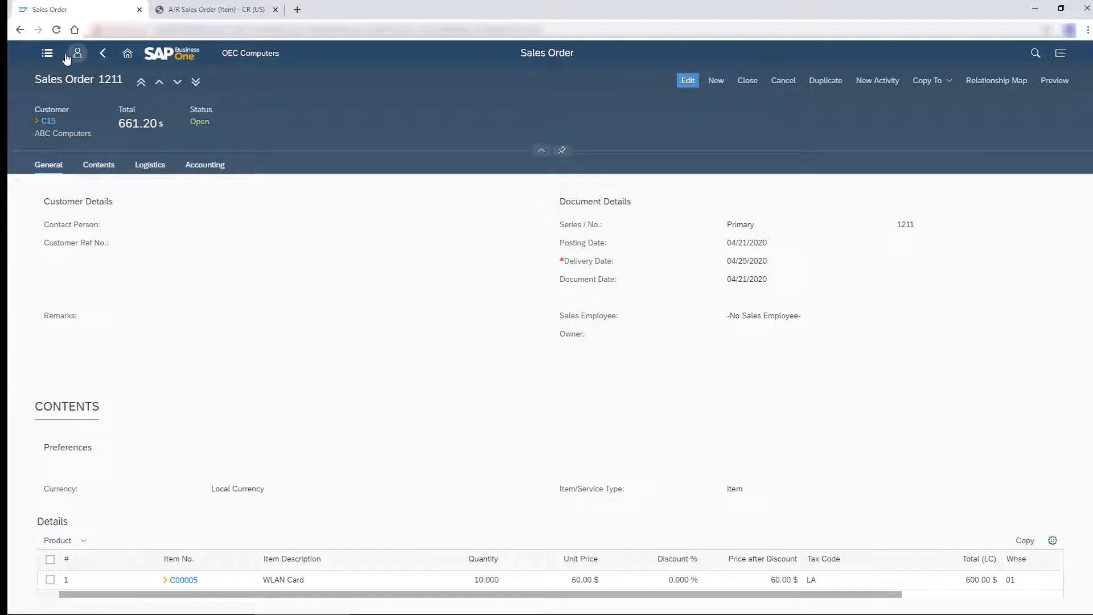
pyautogui.click(48, 54)
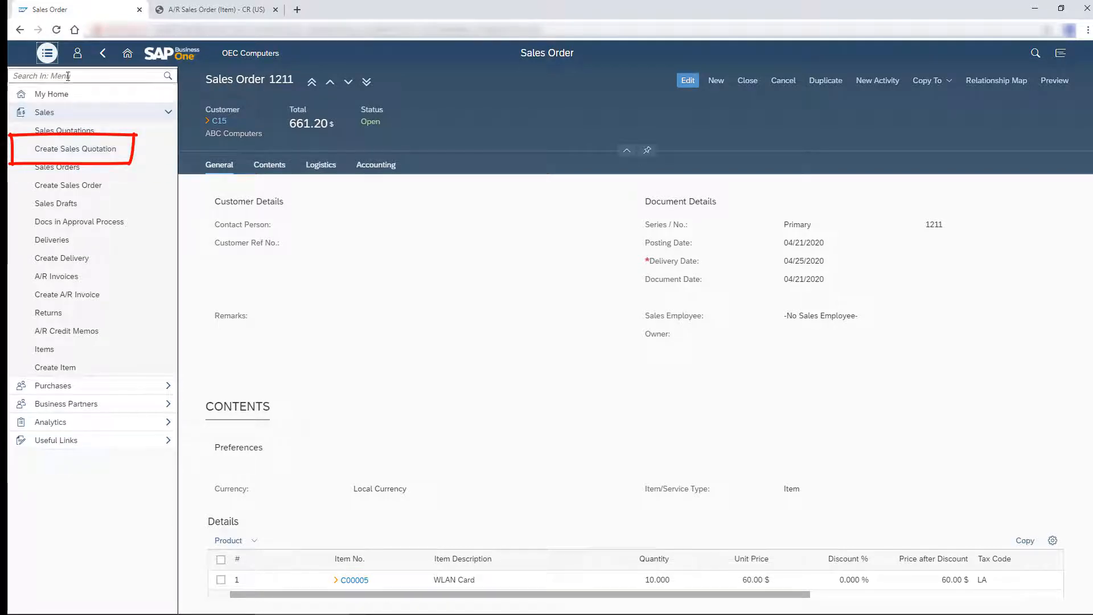
# Create new sales order 1217 from the home page and browse its Contents, Logistics and General sections.
pyautogui.click(127, 56)
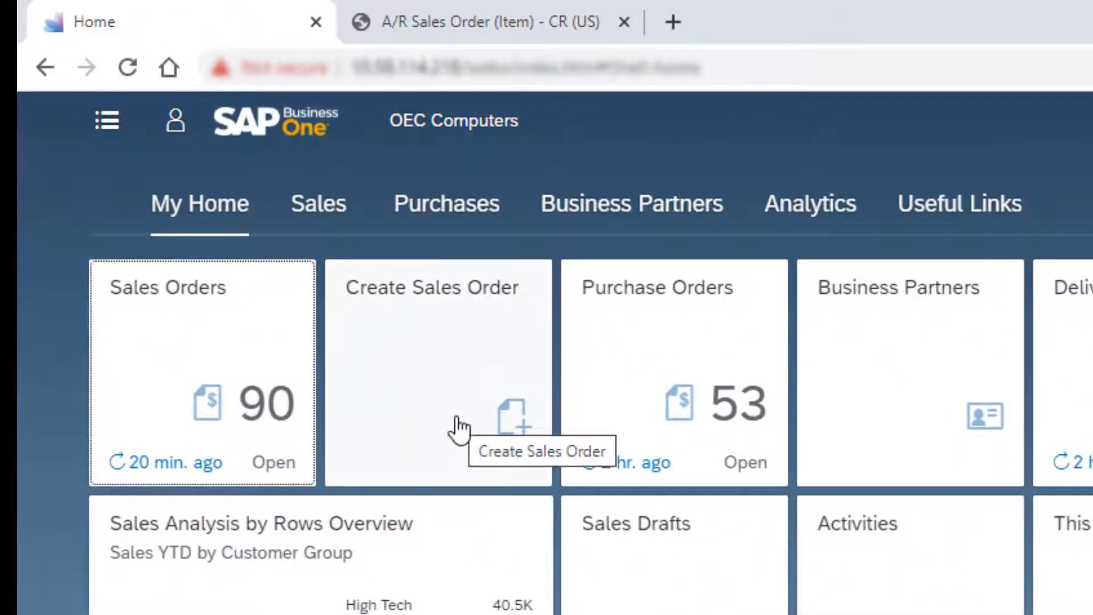
pyautogui.click(252, 242)
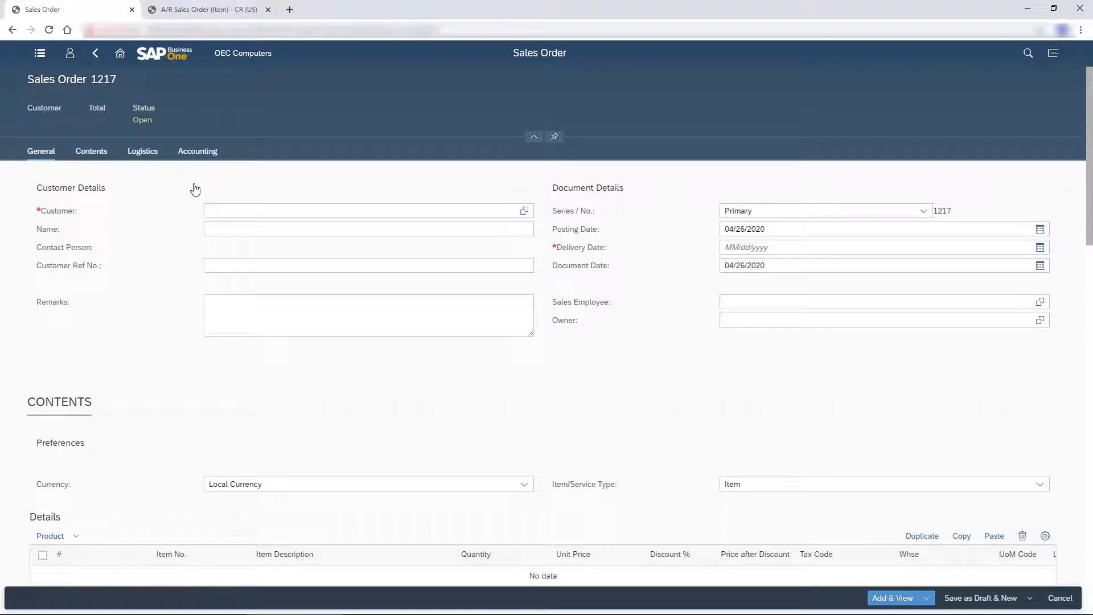
pyautogui.click(533, 137)
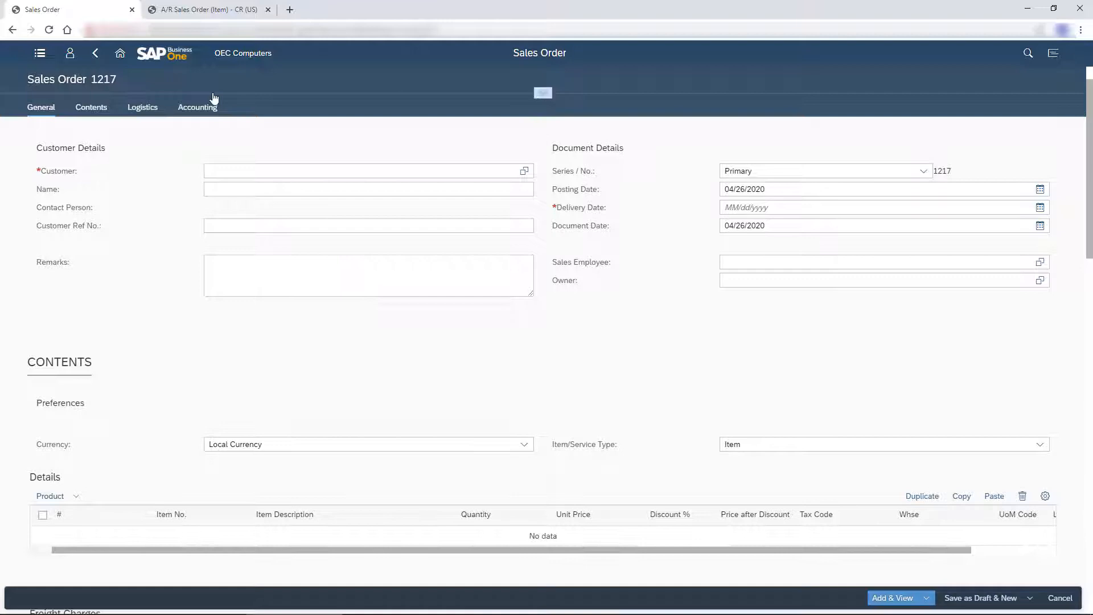
pyautogui.click(91, 111)
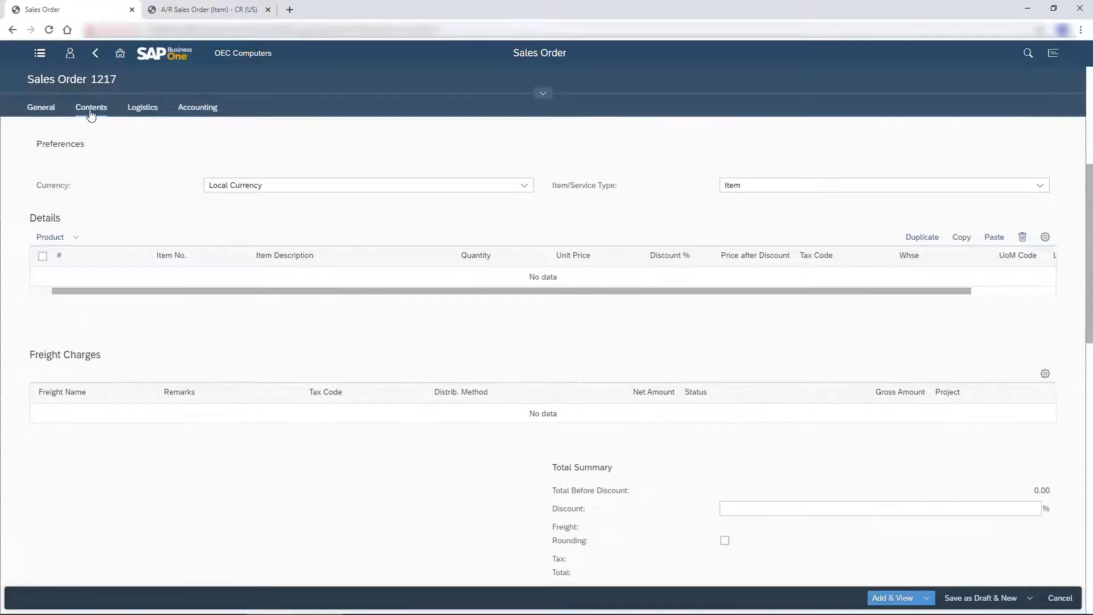
pyautogui.click(138, 111)
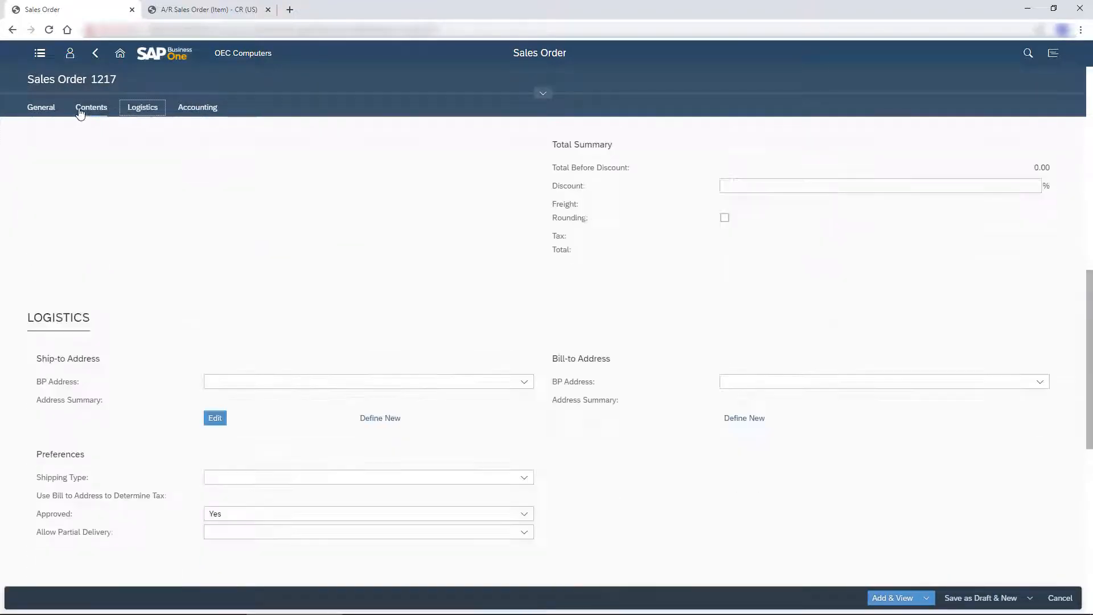
pyautogui.click(41, 111)
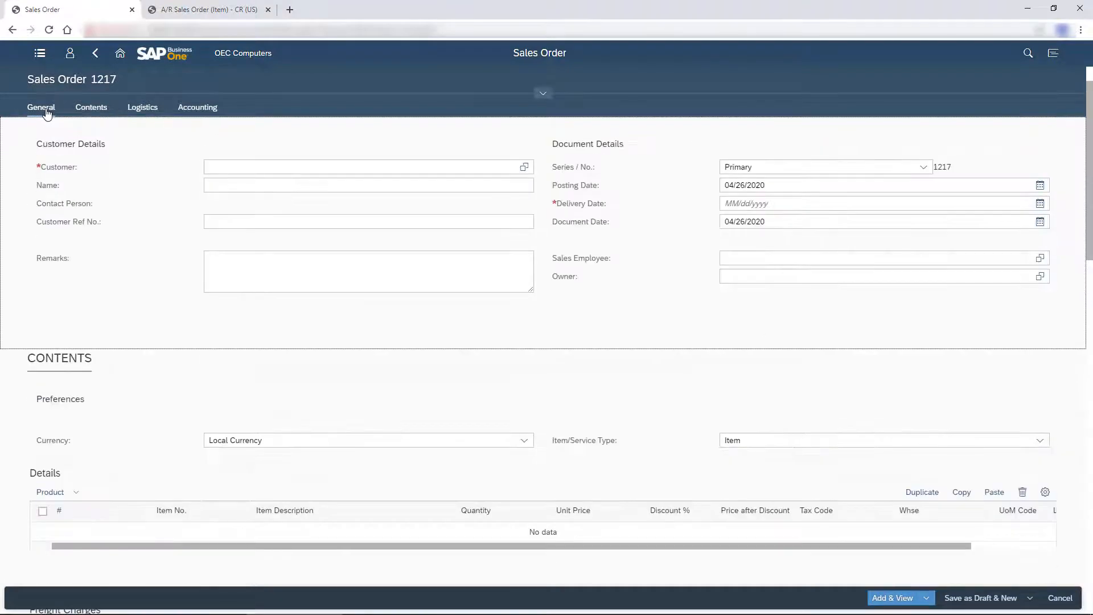
# Choose Liz Computers (C50666) as the customer from the business partner list.
pyautogui.click(525, 168)
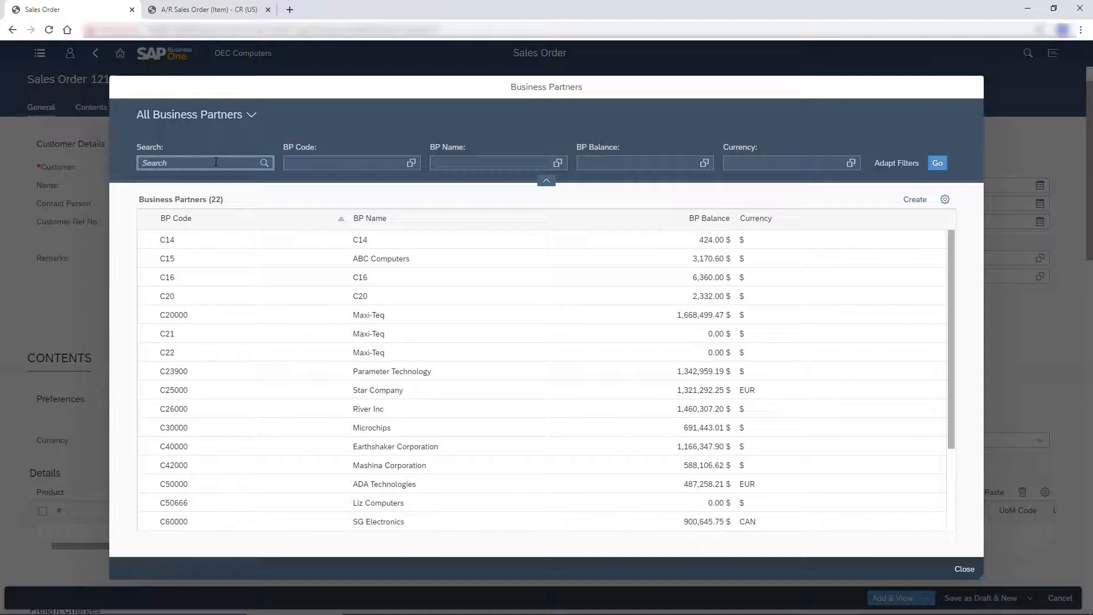
pyautogui.write('Liz')
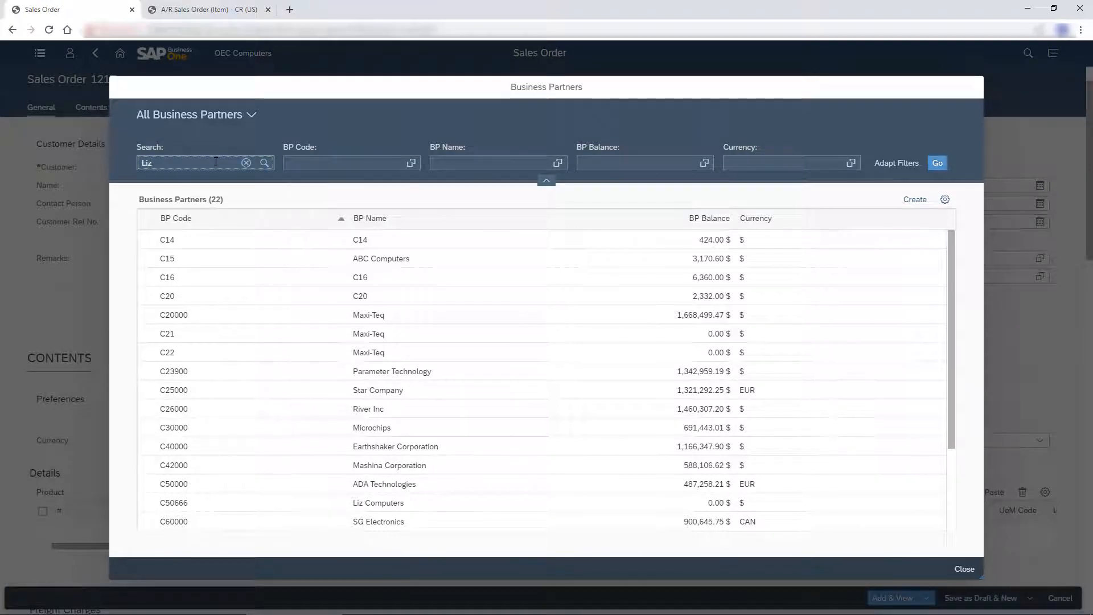
pyautogui.click(937, 164)
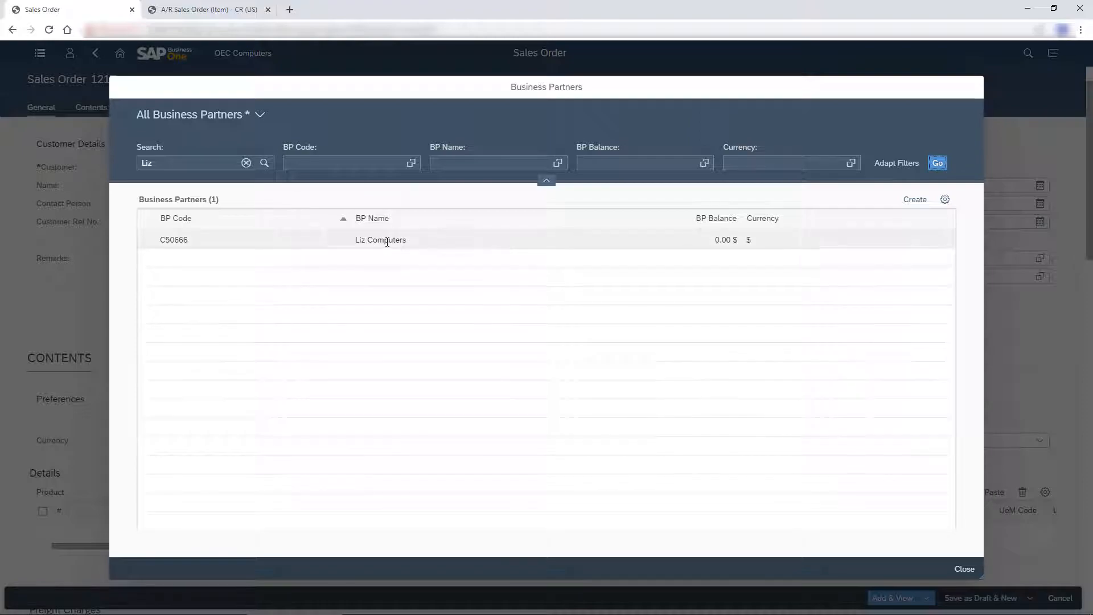
pyautogui.click(387, 241)
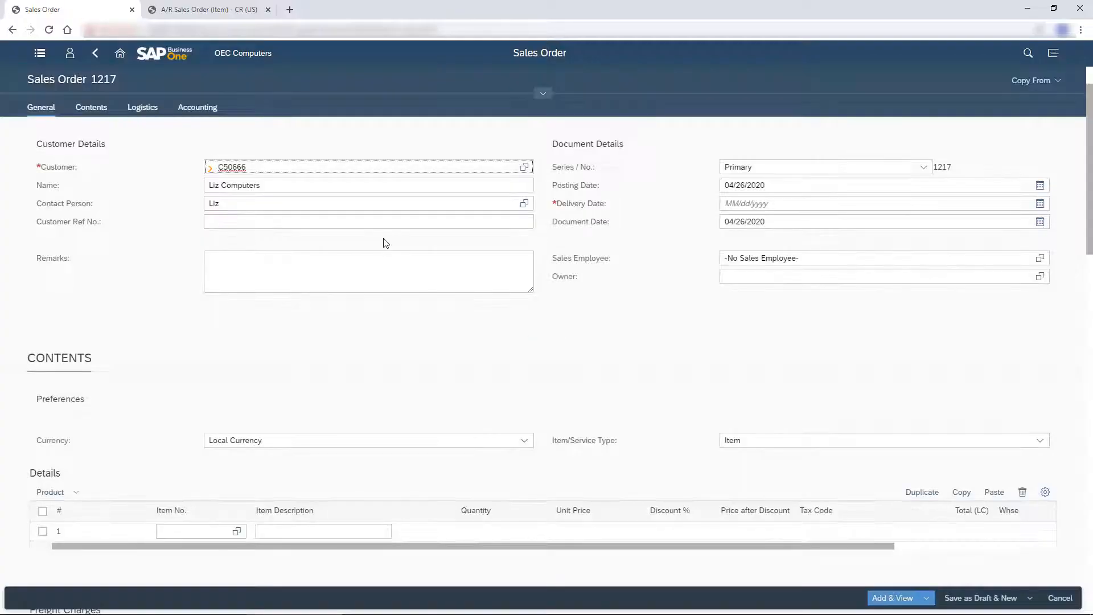
# Add item lines Motherboard MicroATX (C00002) and Hard Disk 3TB (C00007), totaling $800.
pyautogui.click(91, 113)
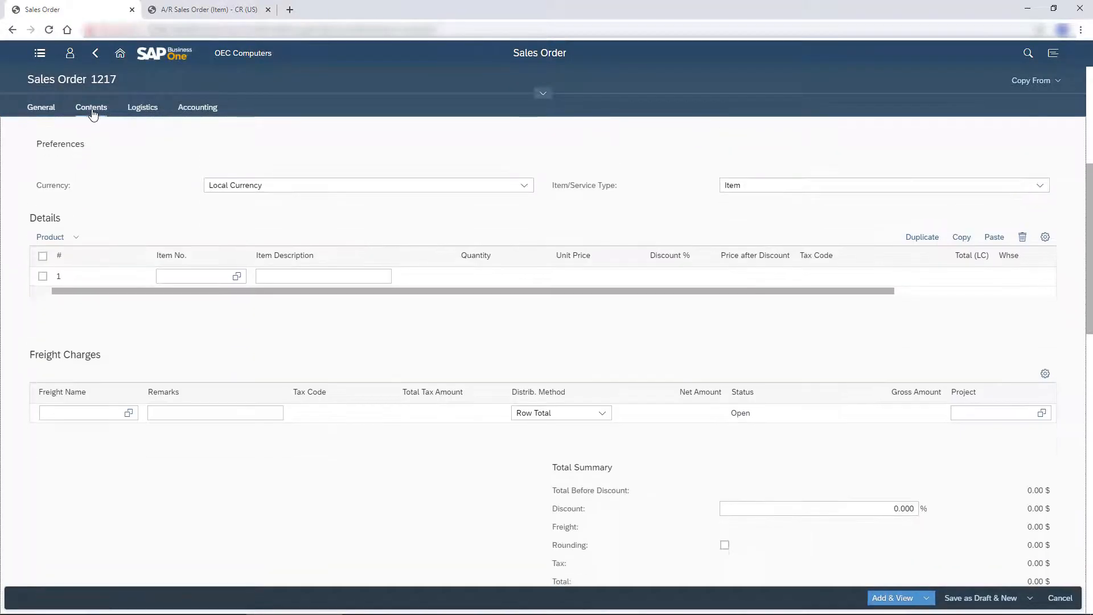
pyautogui.click(1040, 186)
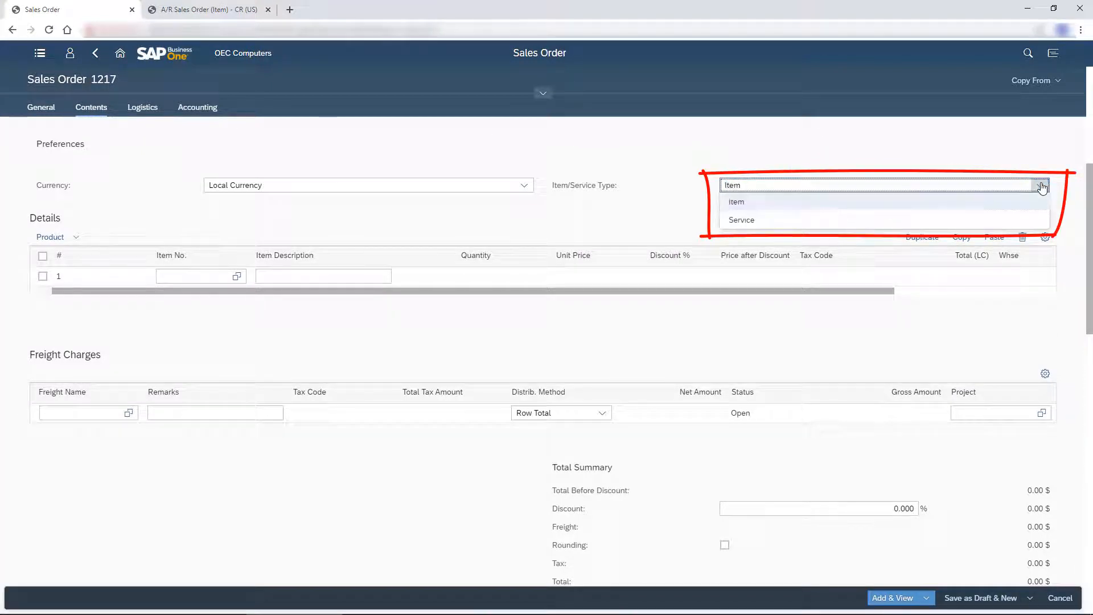
pyautogui.click(1040, 186)
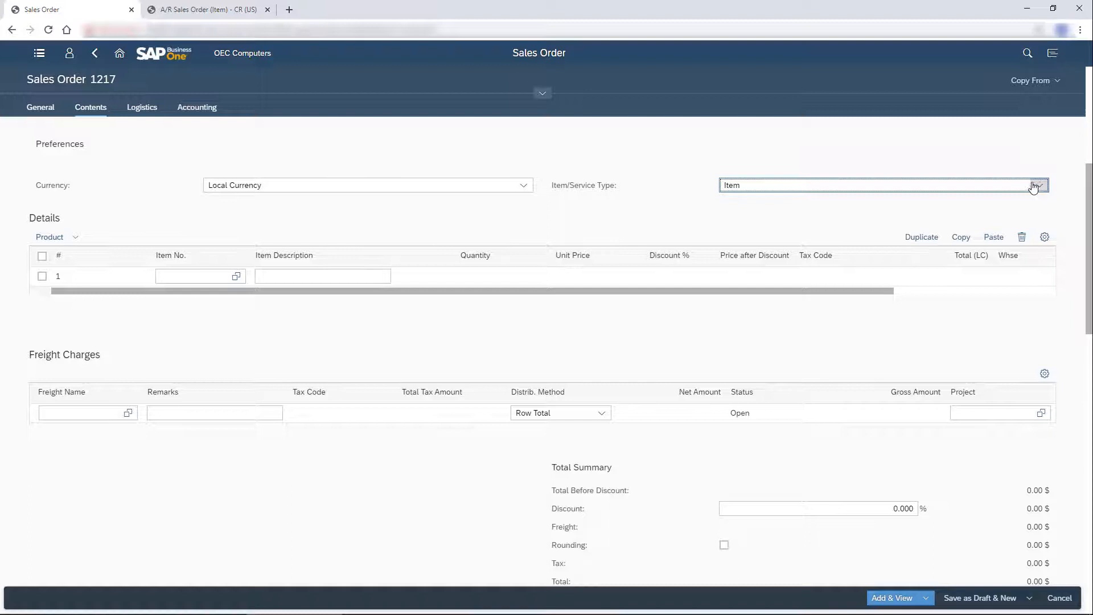
pyautogui.click(238, 276)
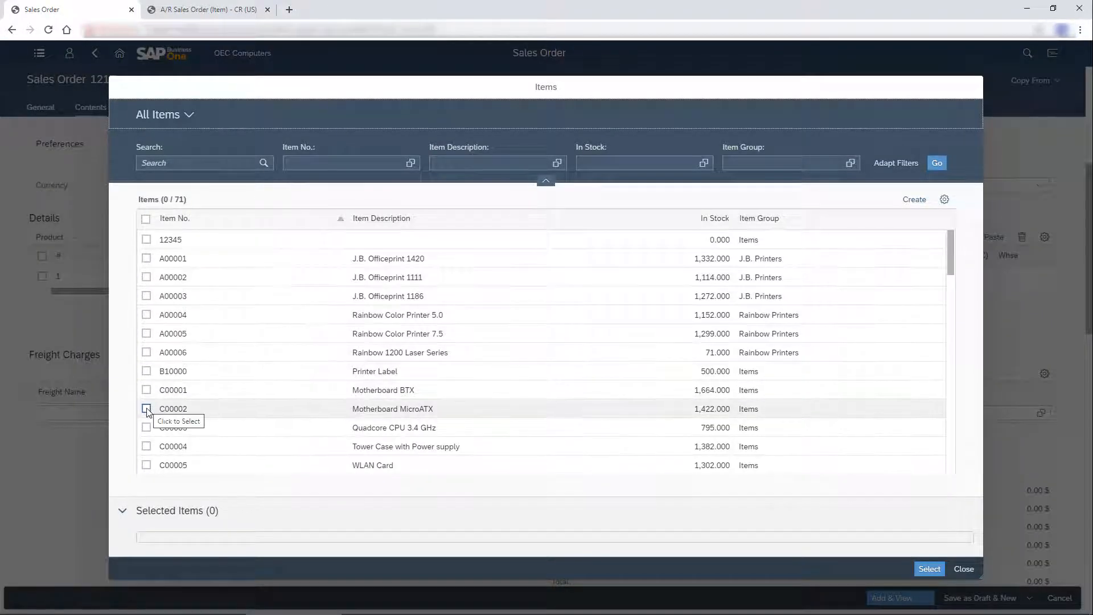
pyautogui.click(145, 408)
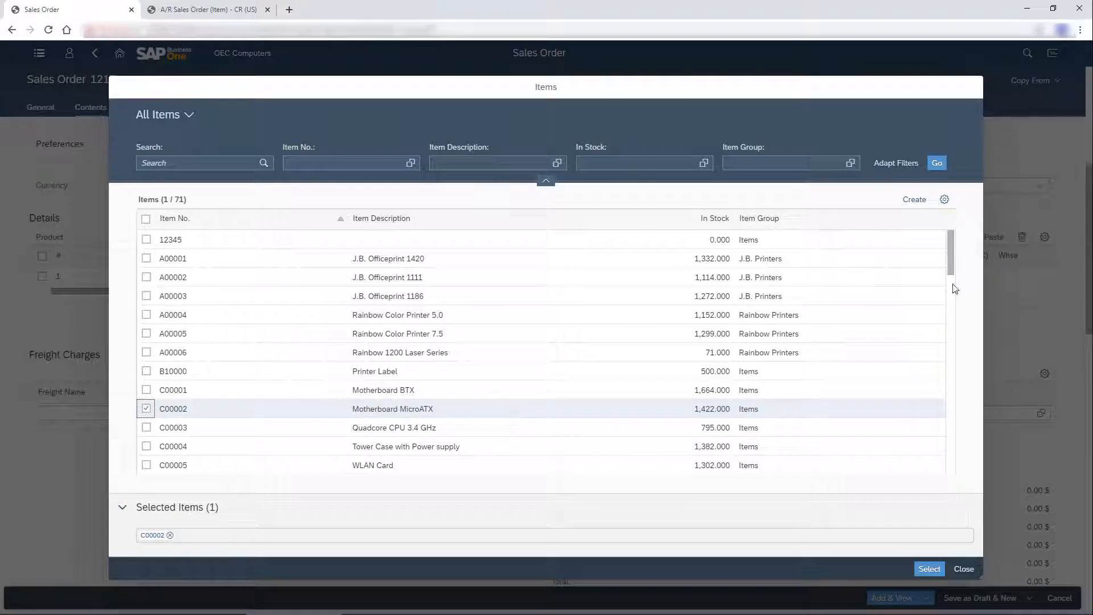
pyautogui.moveTo(949, 272); pyautogui.dragTo(952, 287)
pyautogui.click(146, 465)
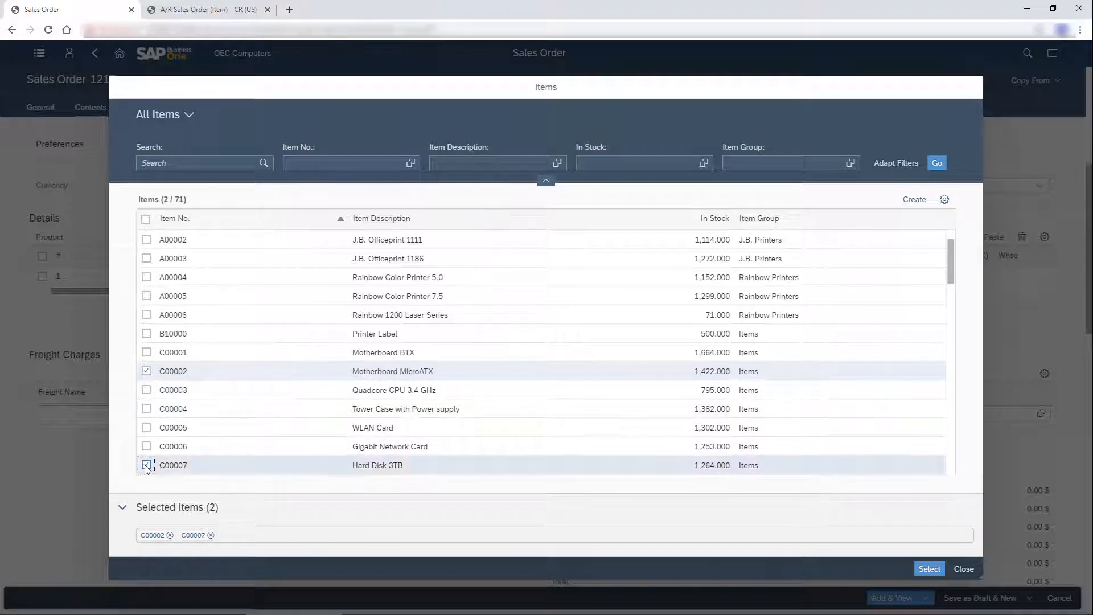
pyautogui.click(928, 568)
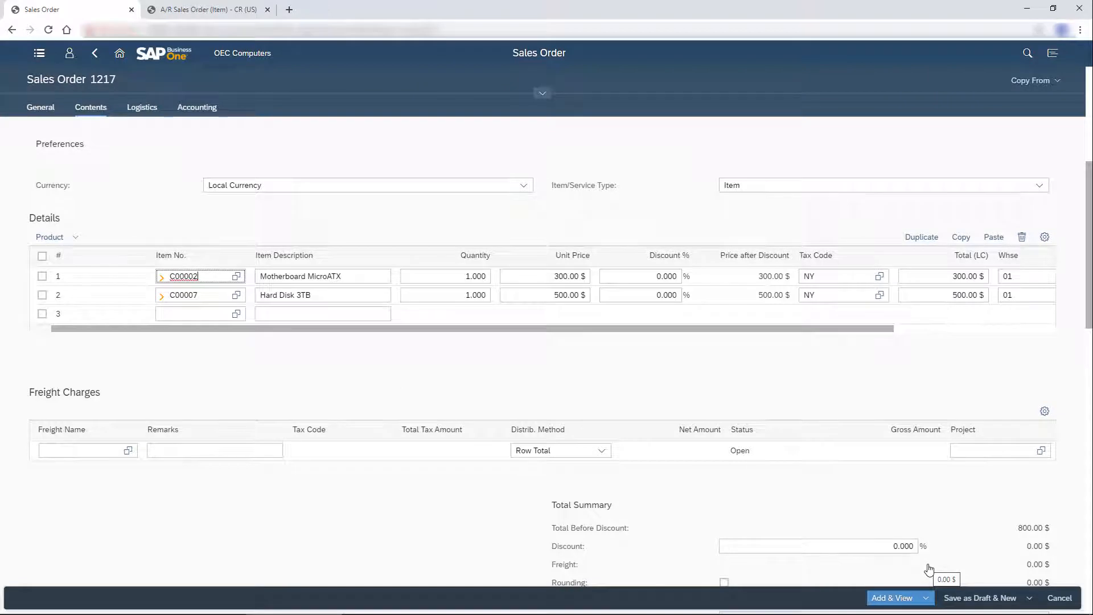
# Set the quantities to 4 Motherboards and 3 Hard Disks, raising the total to $2,700.
pyautogui.click(475, 276)
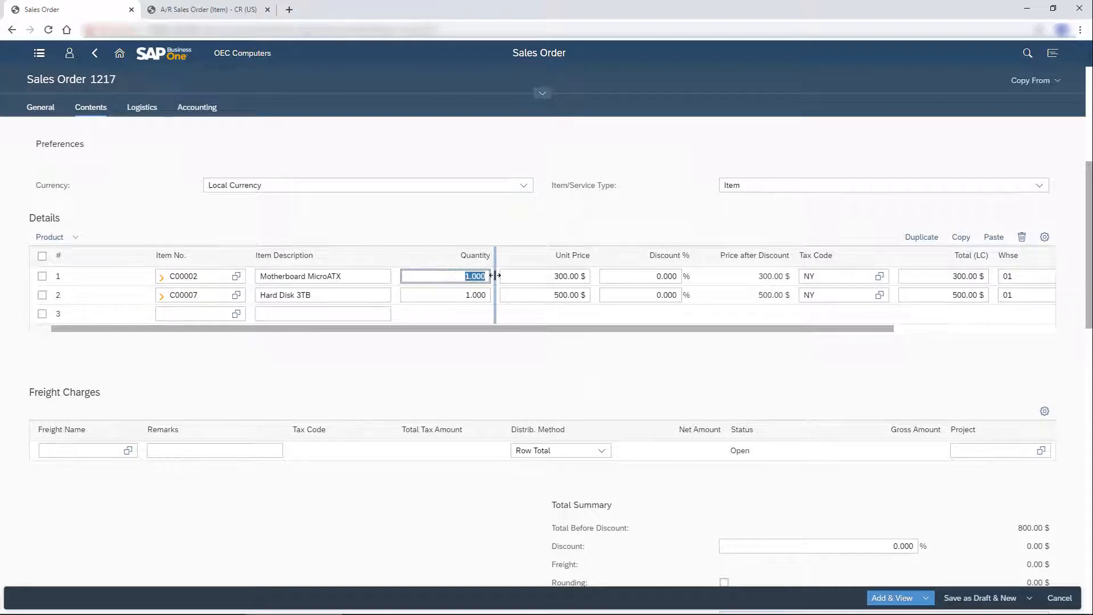
pyautogui.press('BackSpace')
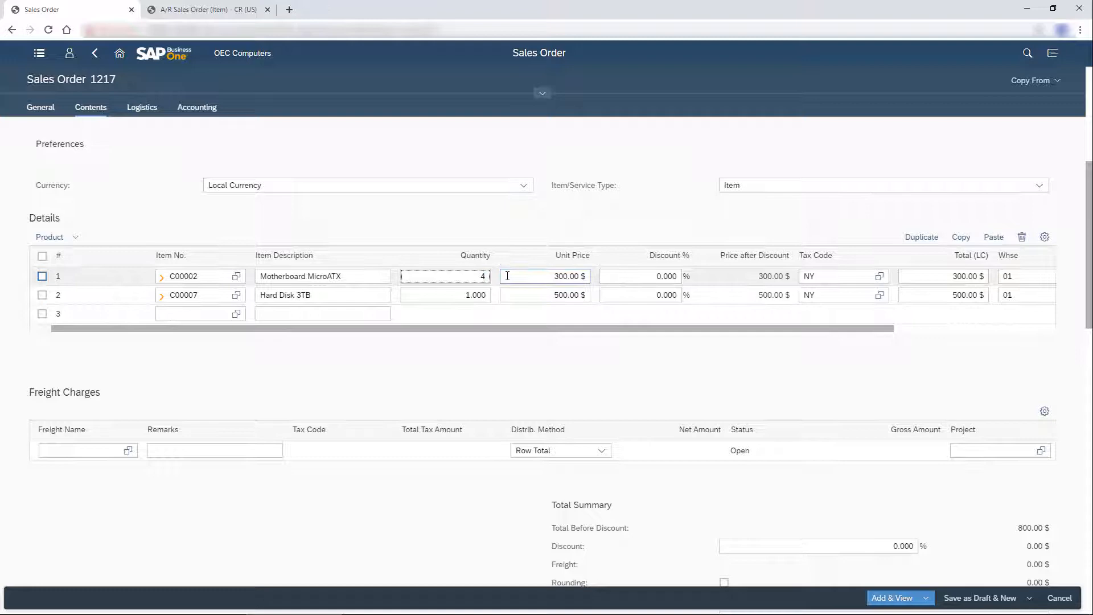
pyautogui.write('4')
pyautogui.click(462, 294)
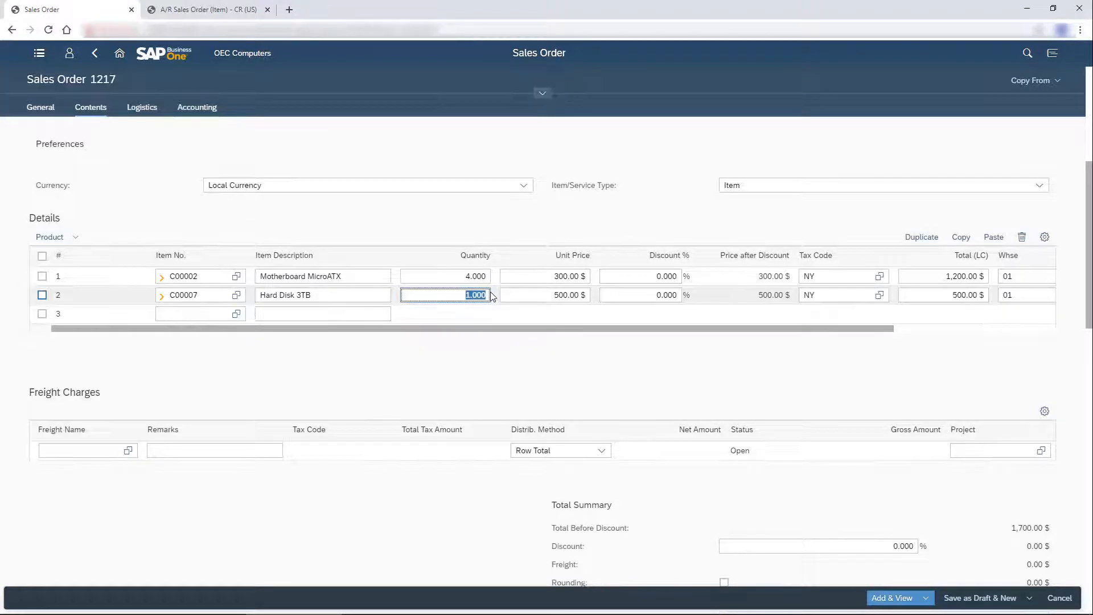
pyautogui.write('3')
pyautogui.press('Tab')
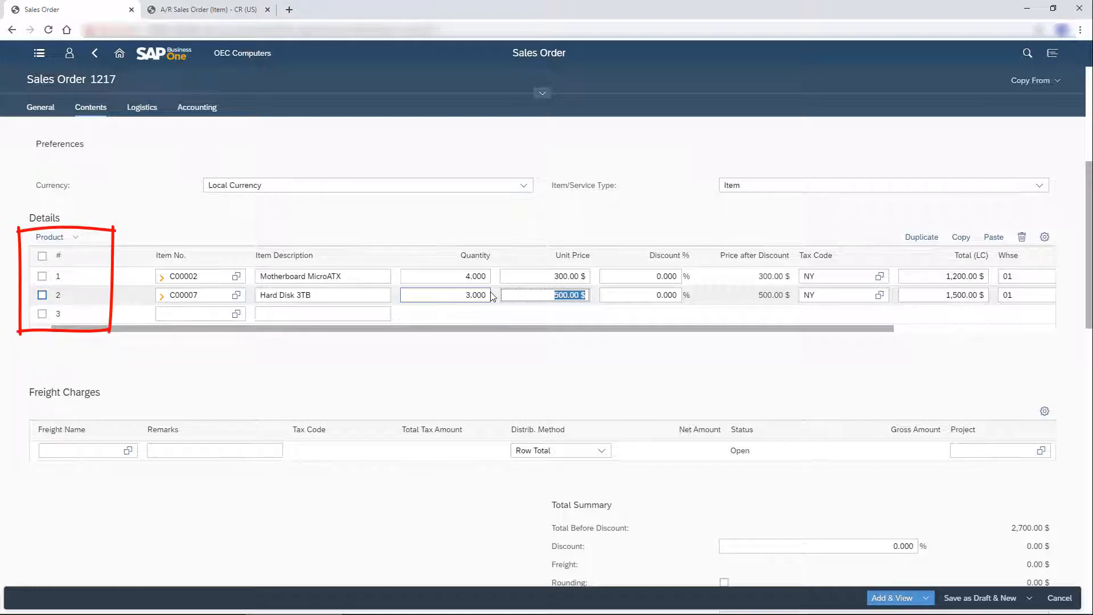
# Switch the details table to Gross Profit view with base price by Regular Purchase Price.
pyautogui.click(52, 236)
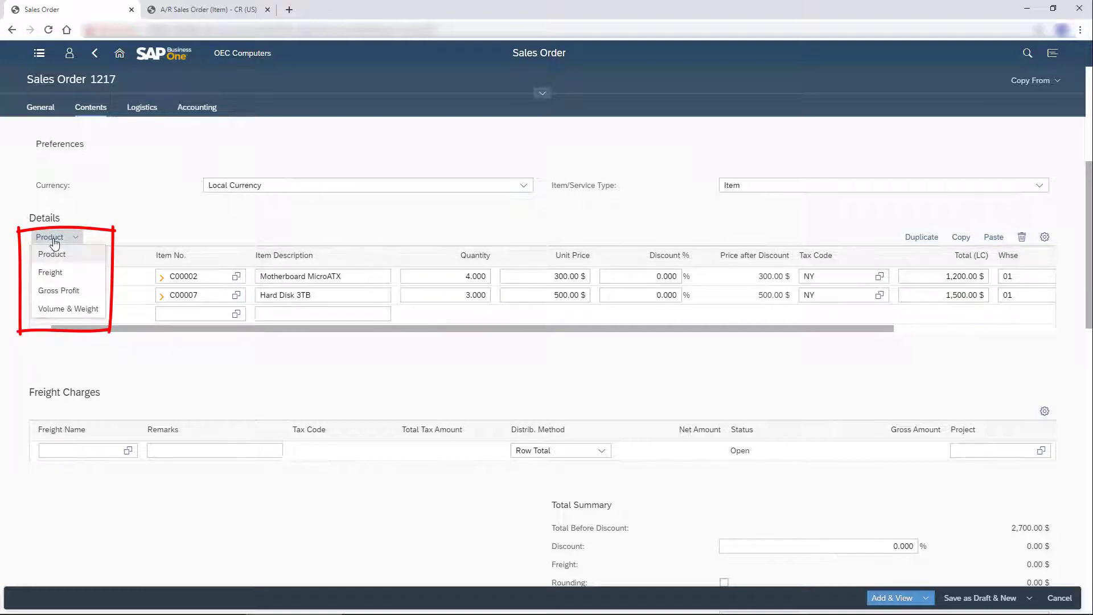
pyautogui.click(58, 293)
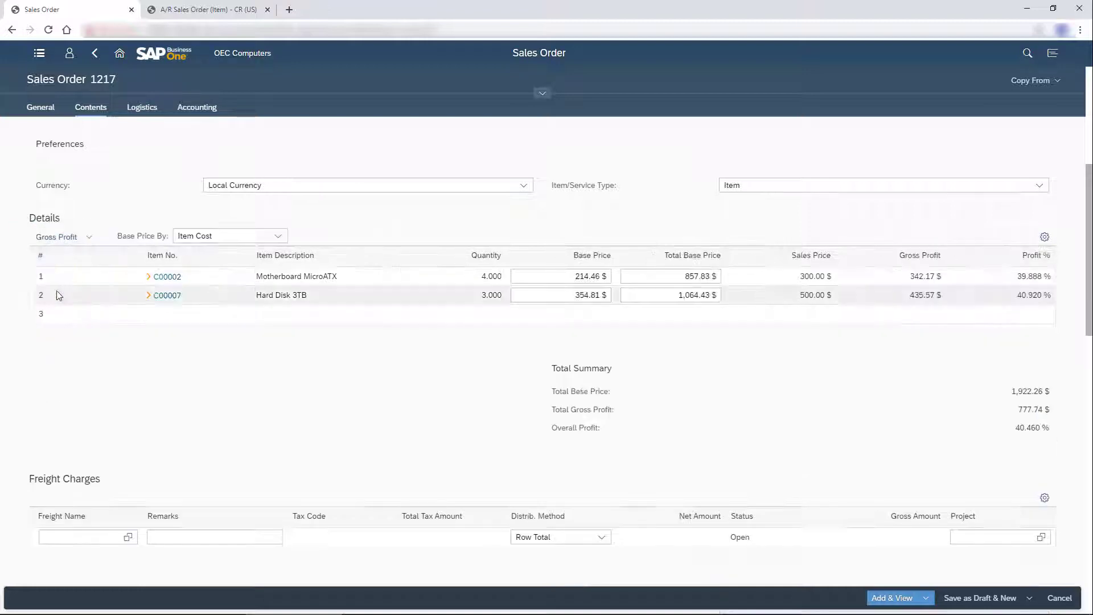
pyautogui.click(278, 237)
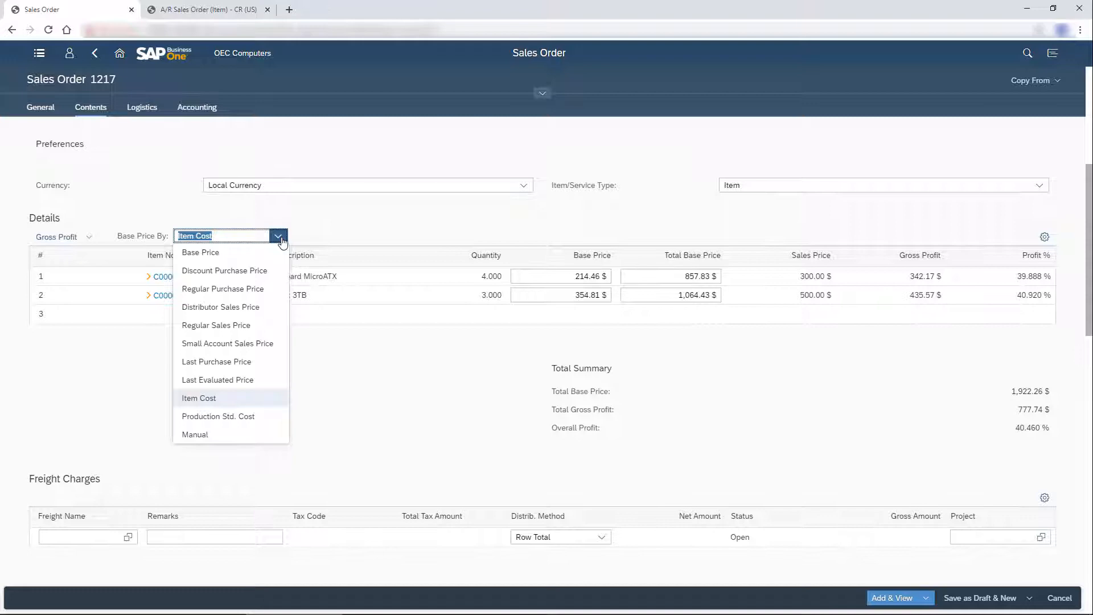
pyautogui.click(264, 289)
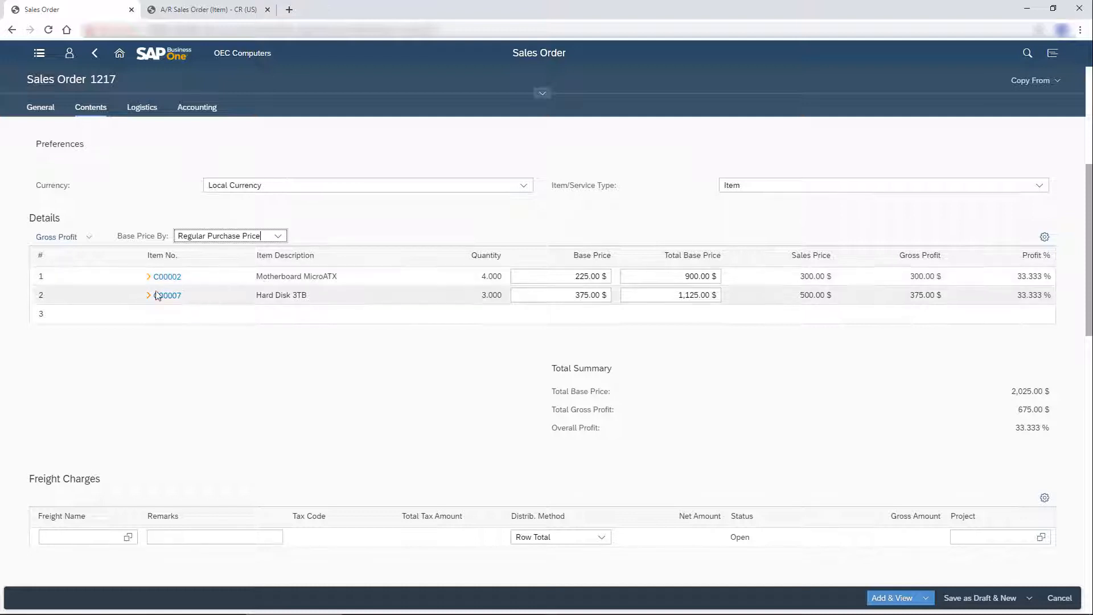
pyautogui.moveTo(167, 295)
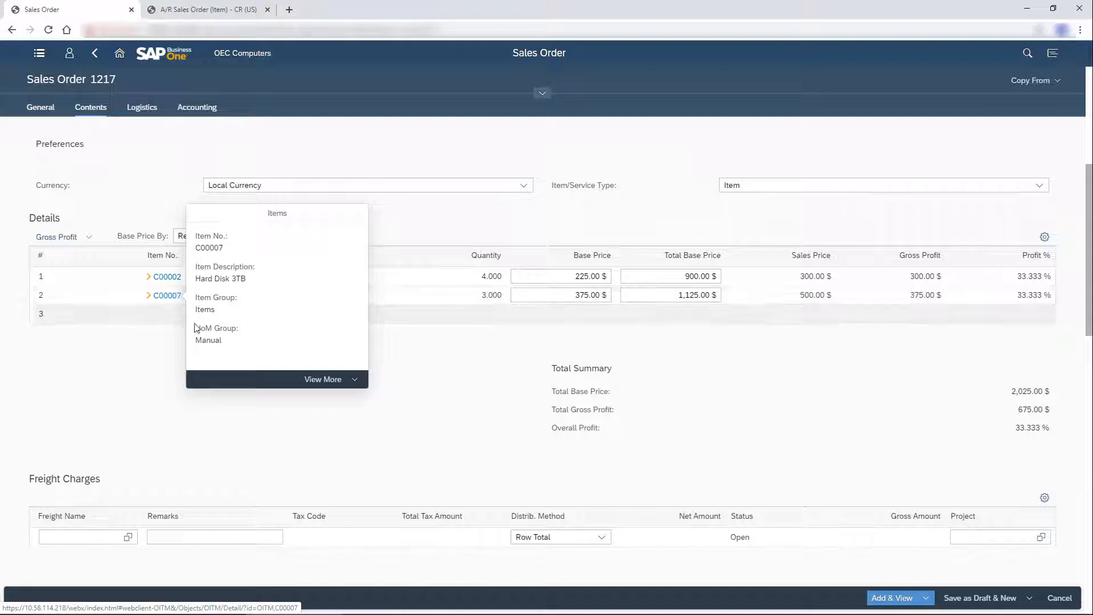
# Review item C00007's inventory and warehouse figures, then return to sales order 1217.
pyautogui.click(354, 380)
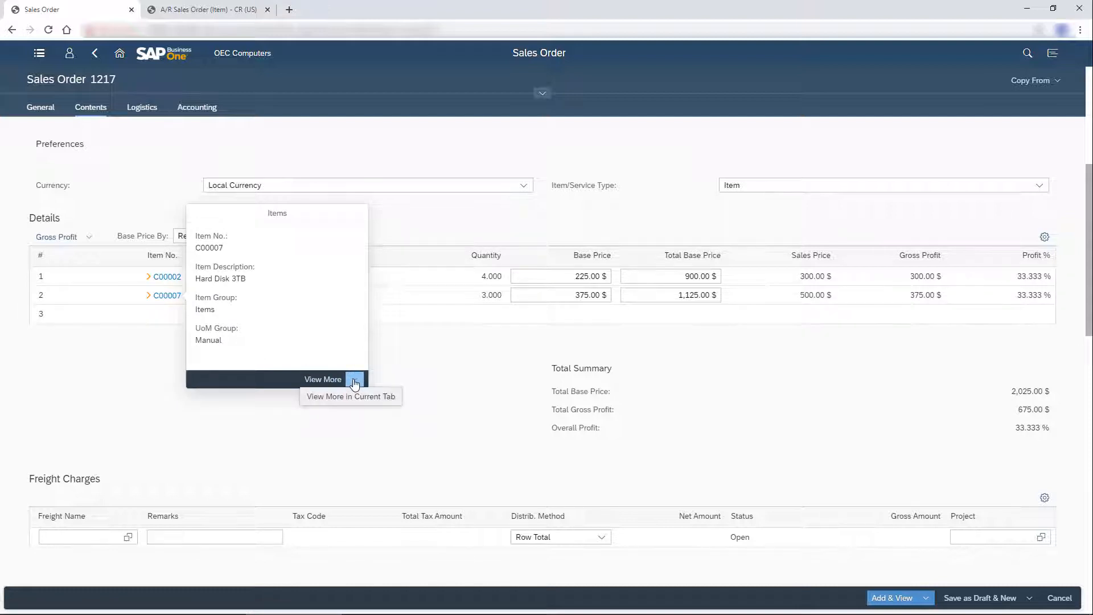
pyautogui.click(322, 379)
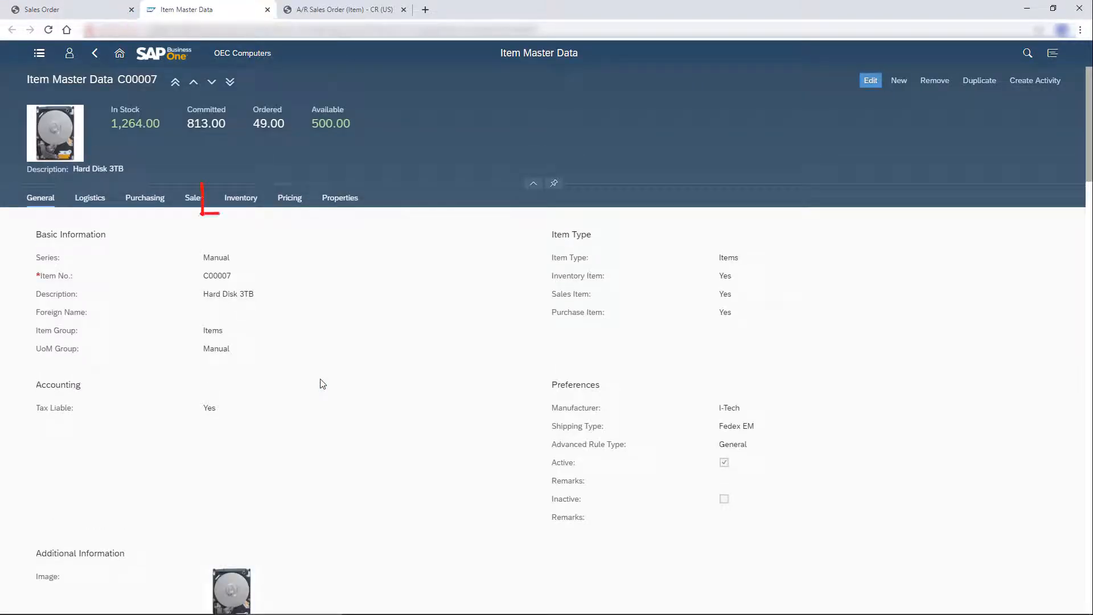
pyautogui.click(240, 199)
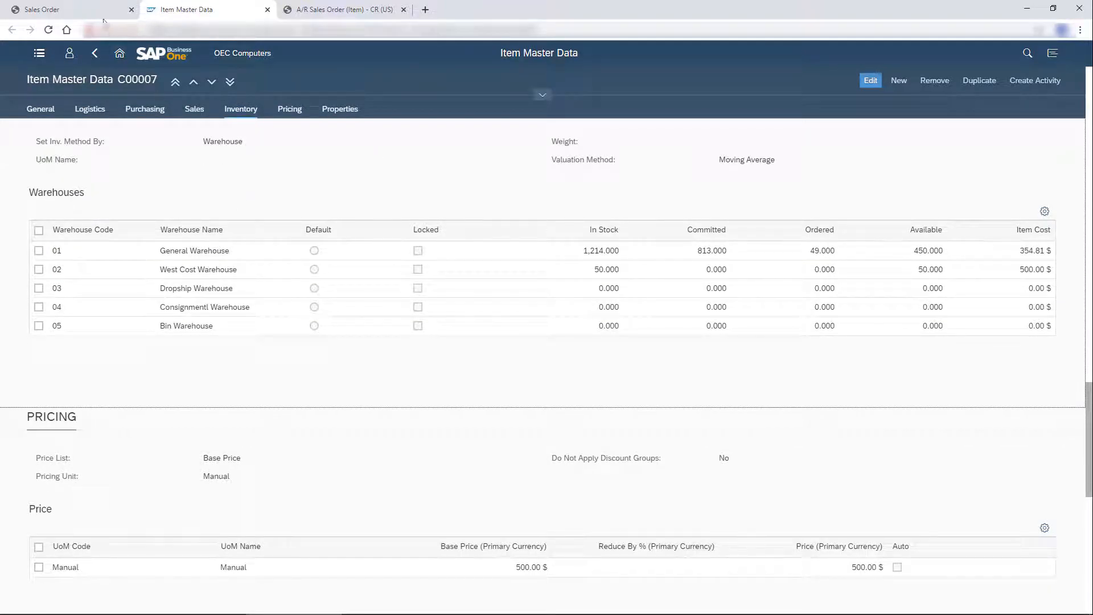
pyautogui.click(65, 11)
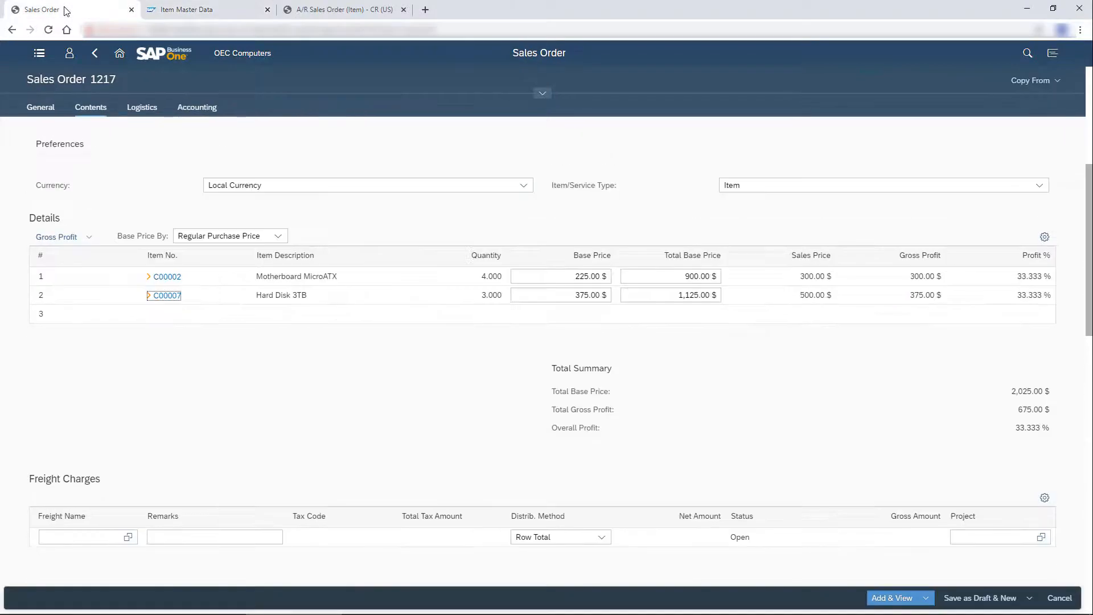
# Start defining a new bill-to address from the order's logistics section.
pyautogui.click(143, 112)
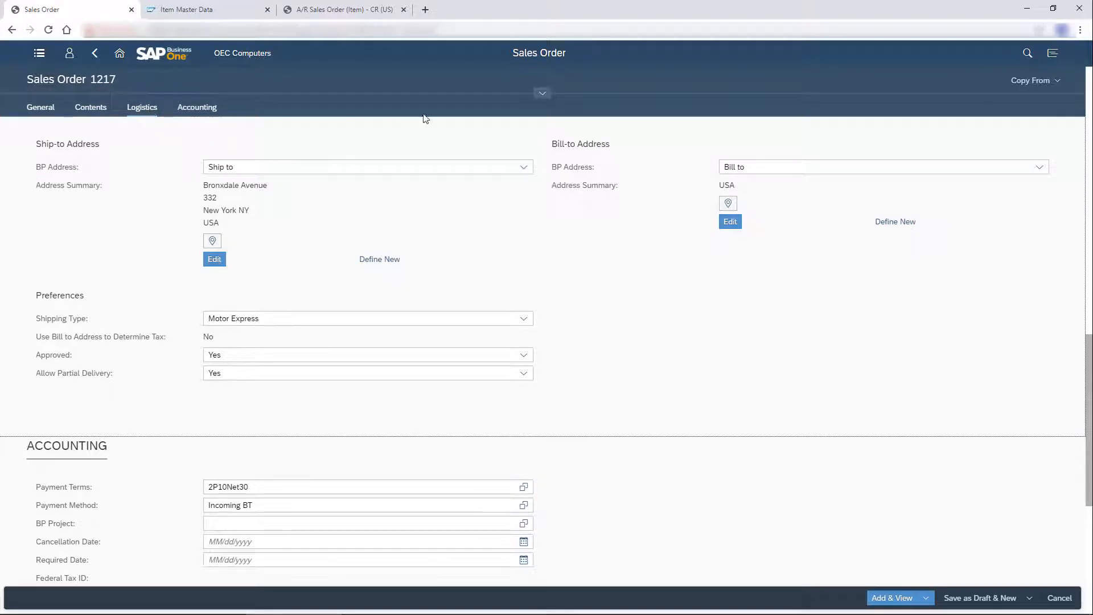
pyautogui.click(892, 224)
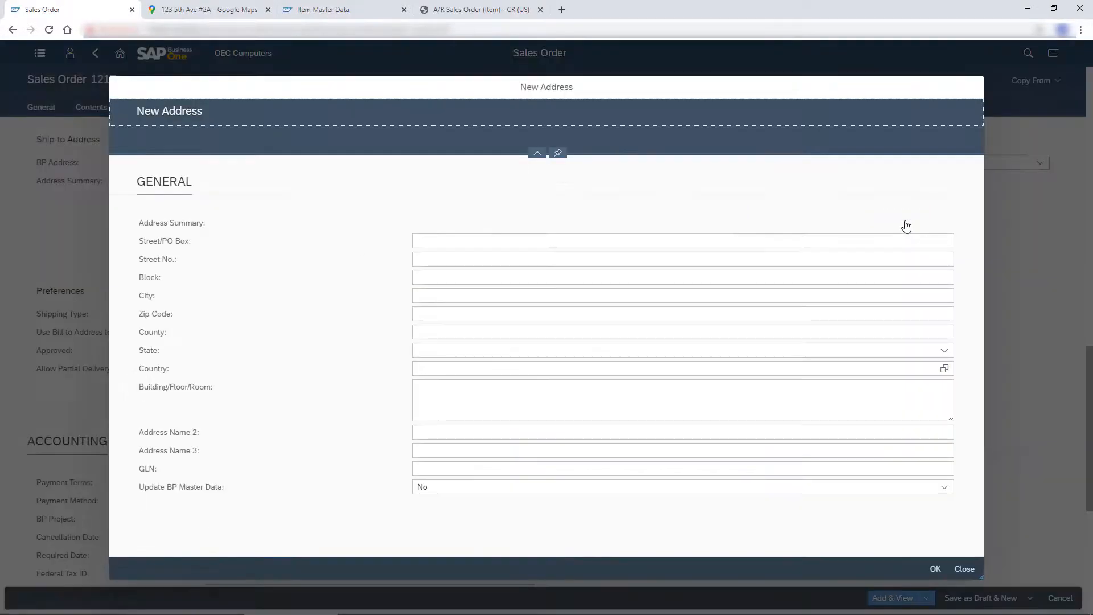
# Enter street 5th Avenue, street number 325, block 2A and city New York.
pyautogui.click(505, 240)
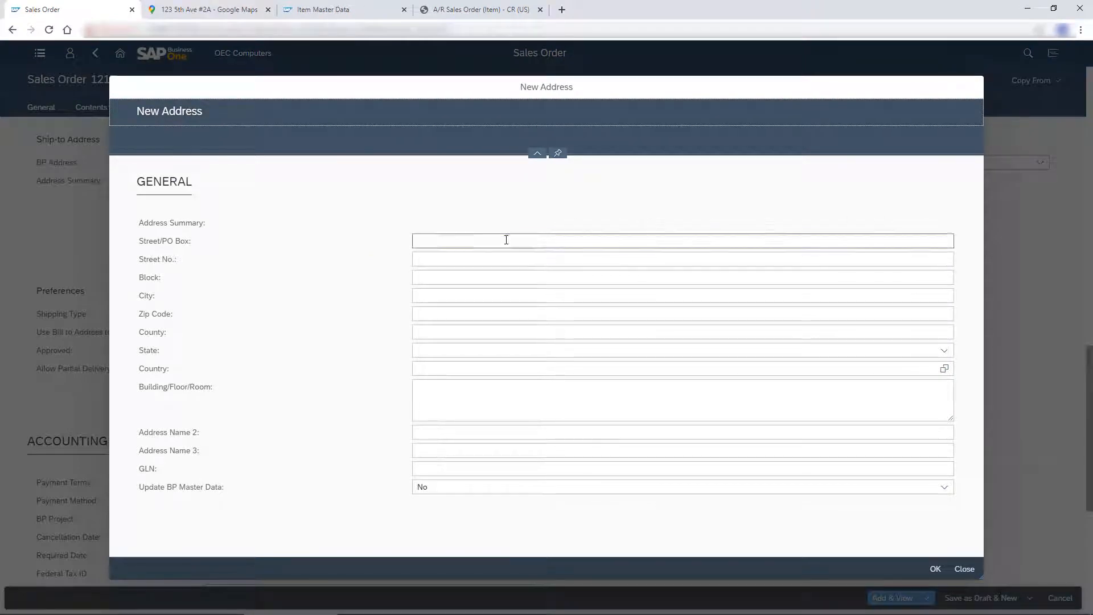
pyautogui.write('5th Avenue')
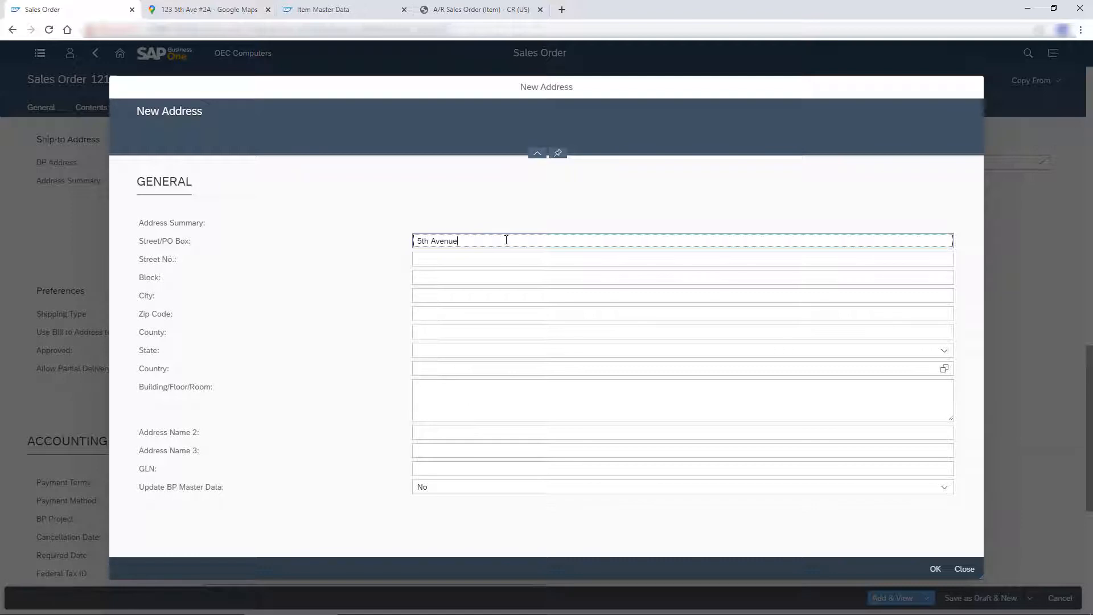
pyautogui.click(502, 259)
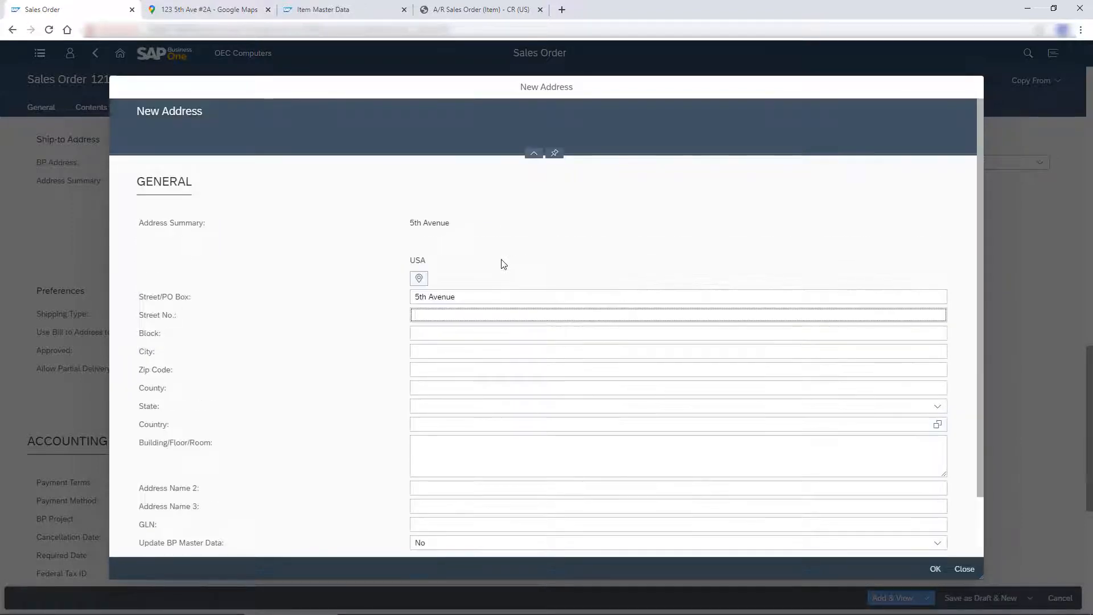
pyautogui.click(678, 315)
pyautogui.write('325')
pyautogui.click(456, 334)
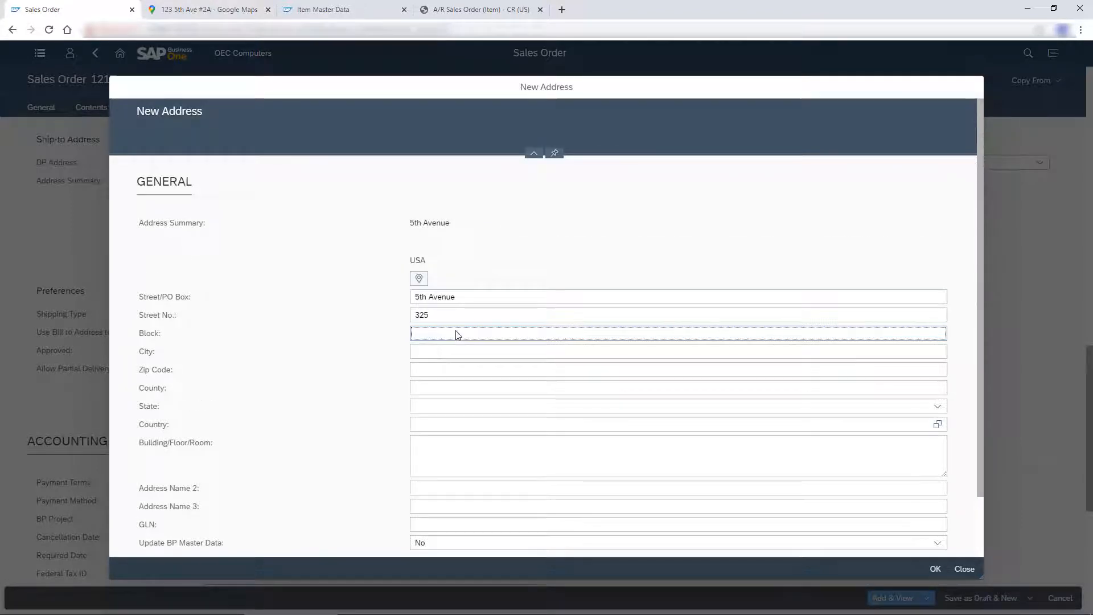
pyautogui.write('2A')
pyautogui.click(433, 354)
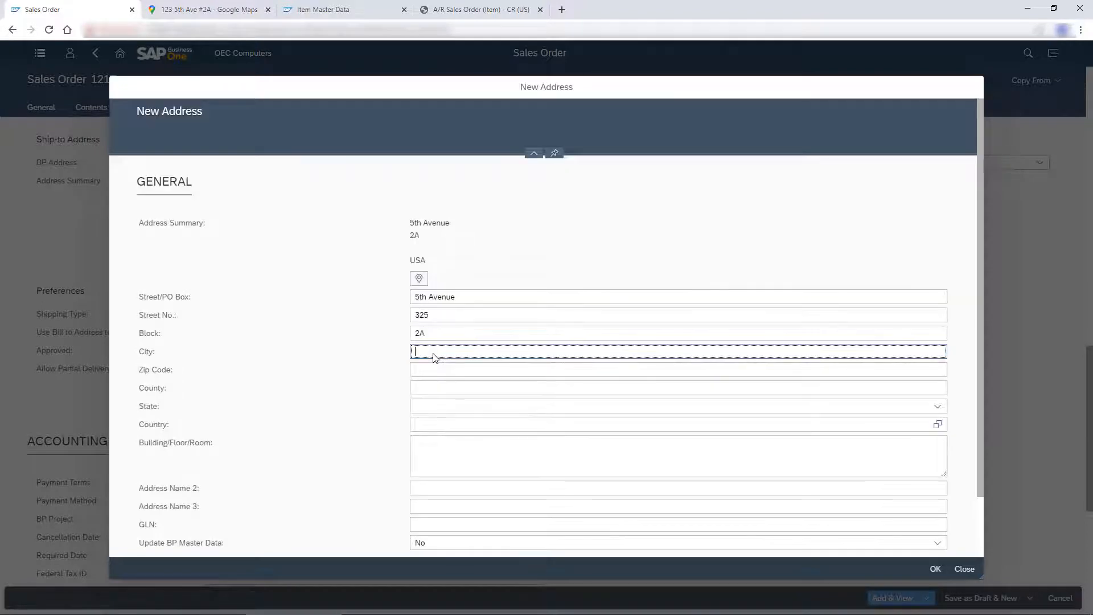
pyautogui.write('New York')
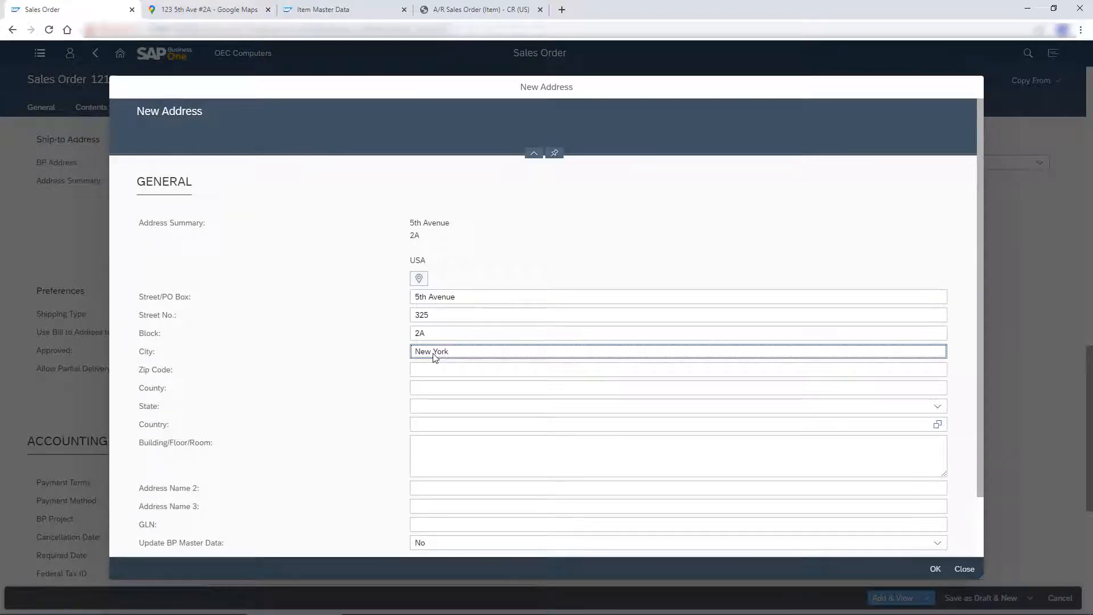
# Set the country to USA and the state to New York.
pyautogui.click(937, 424)
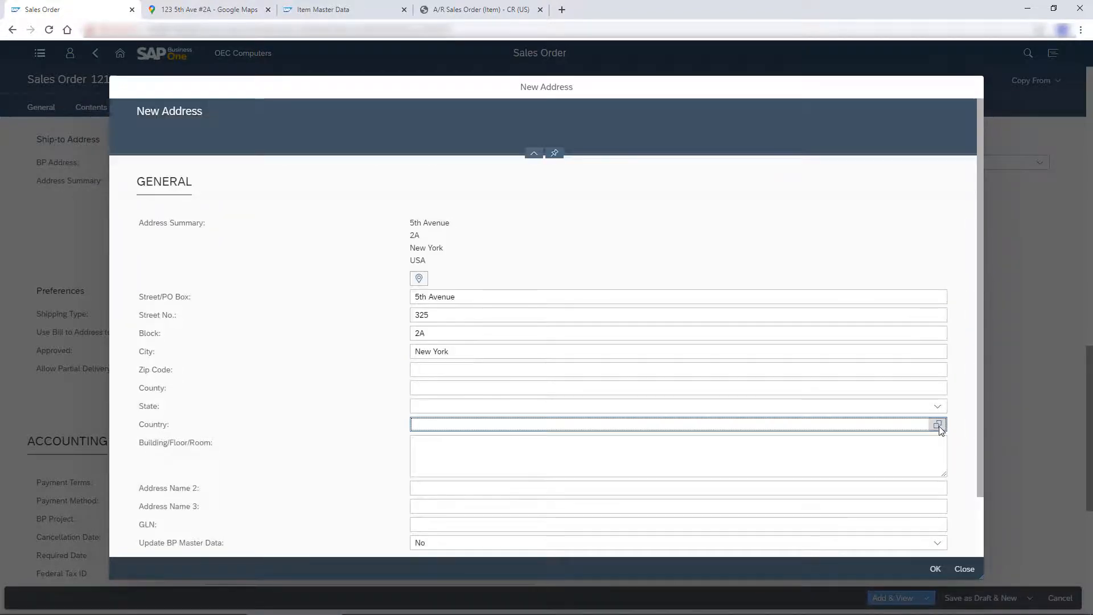
pyautogui.write('U')
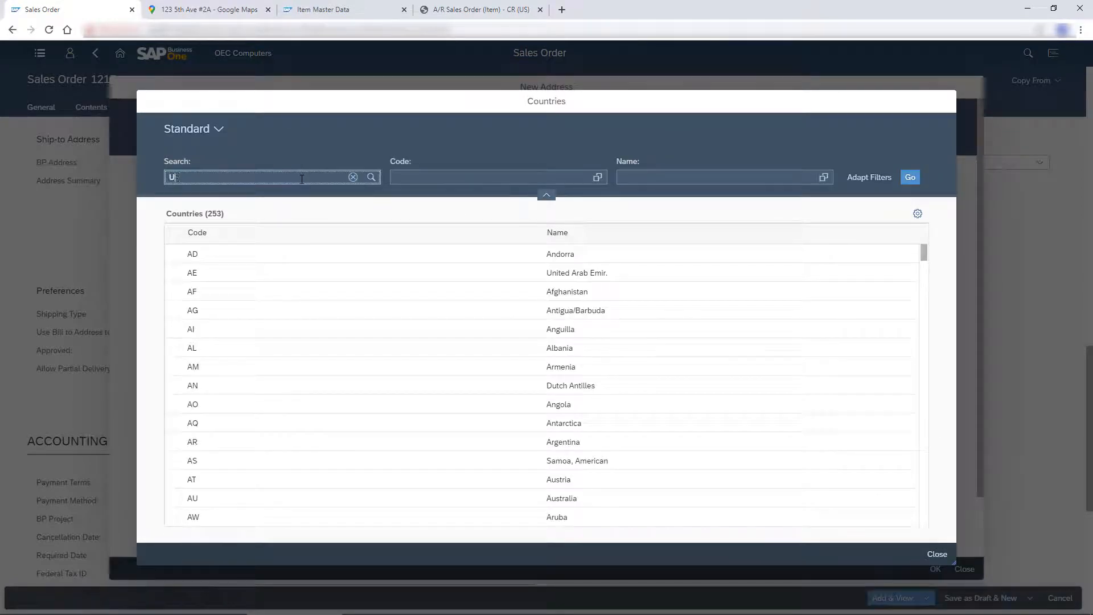
pyautogui.write('S')
pyautogui.click(910, 177)
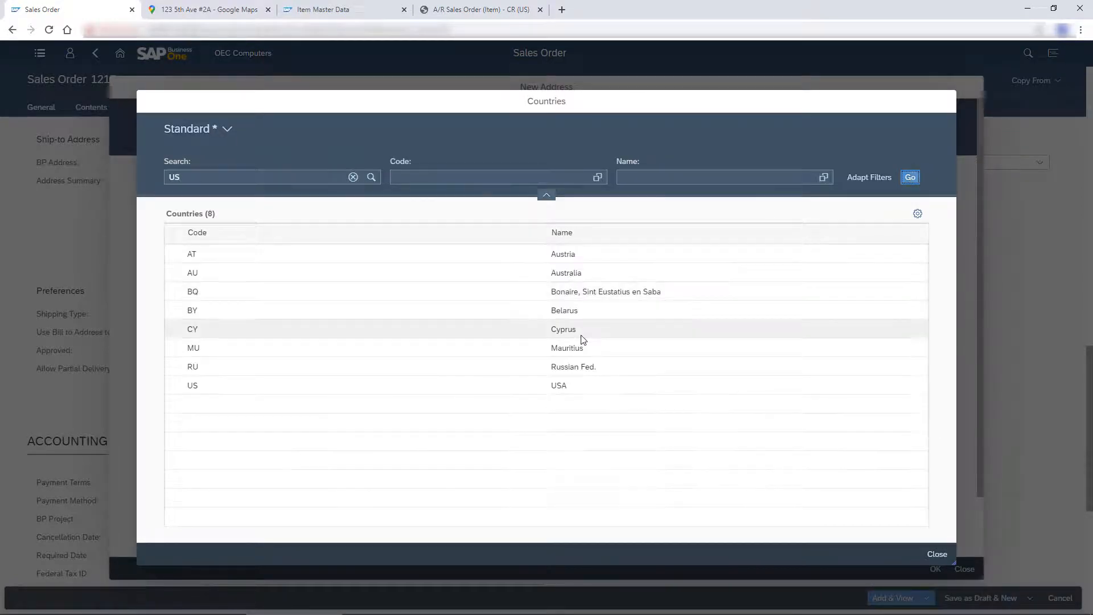
pyautogui.click(558, 385)
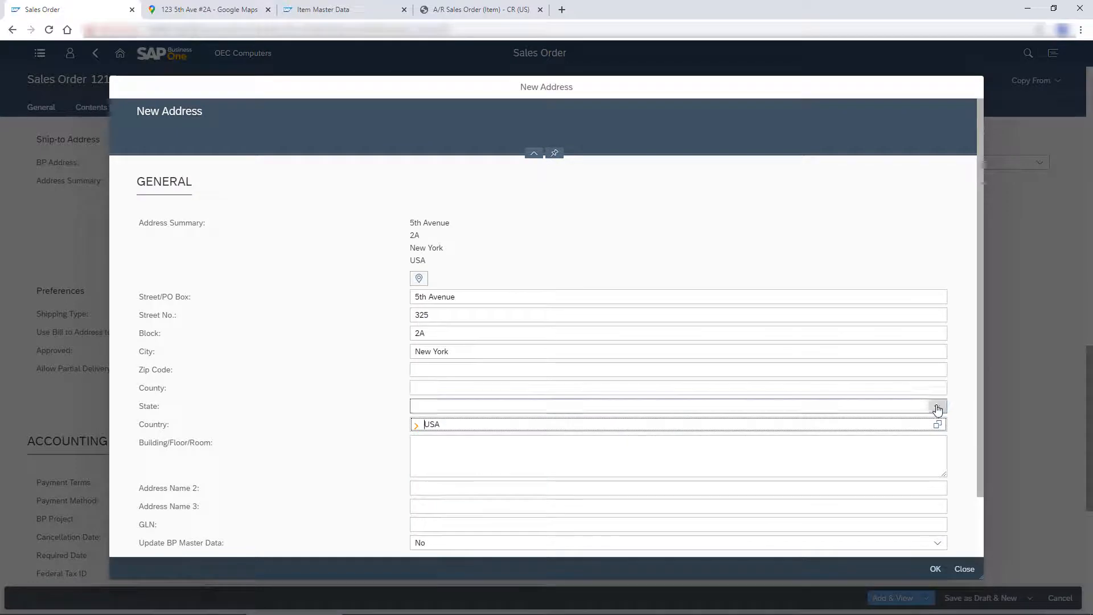
pyautogui.click(936, 406)
pyautogui.moveTo(942, 160); pyautogui.dragTo(956, 271)
pyautogui.click(610, 357)
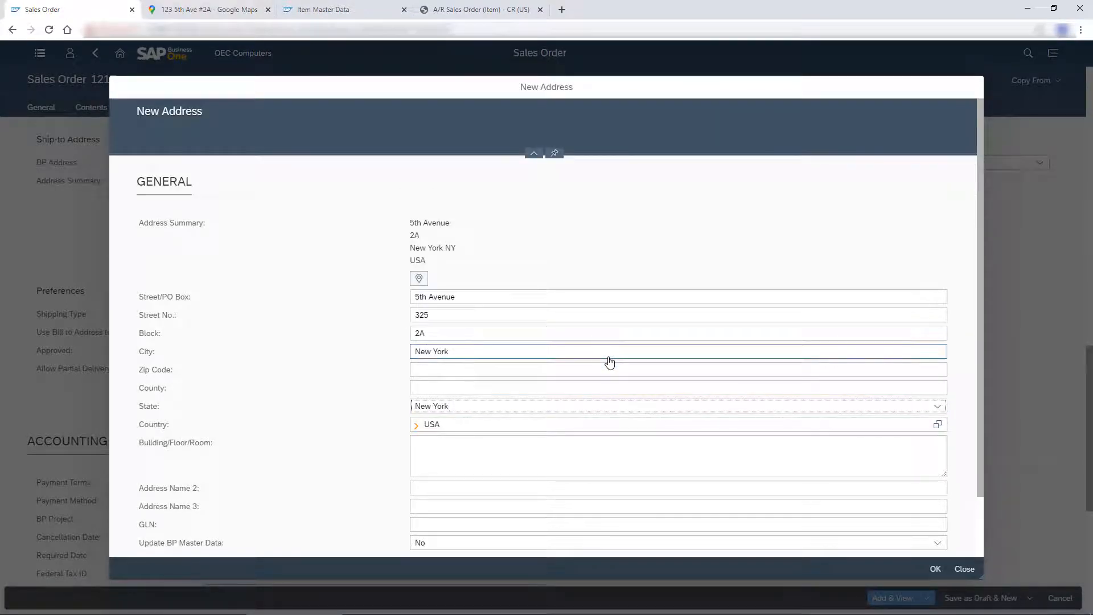
pyautogui.scroll(-2, 981, 489)
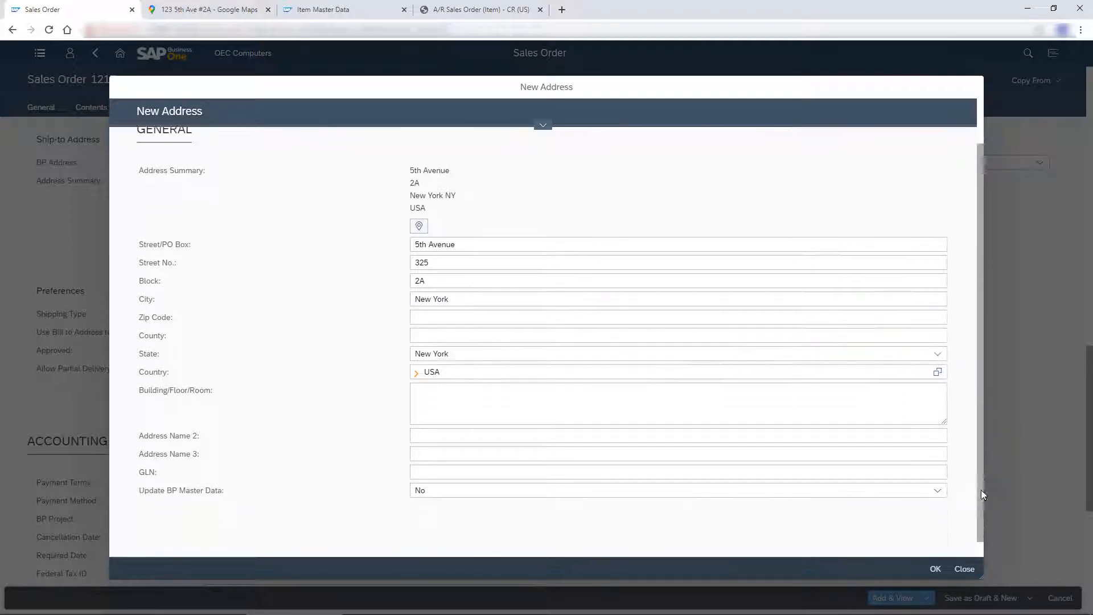
# Save the address as 'Bill to 1', updating BP master data and making it the customer's default.
pyautogui.click(936, 473)
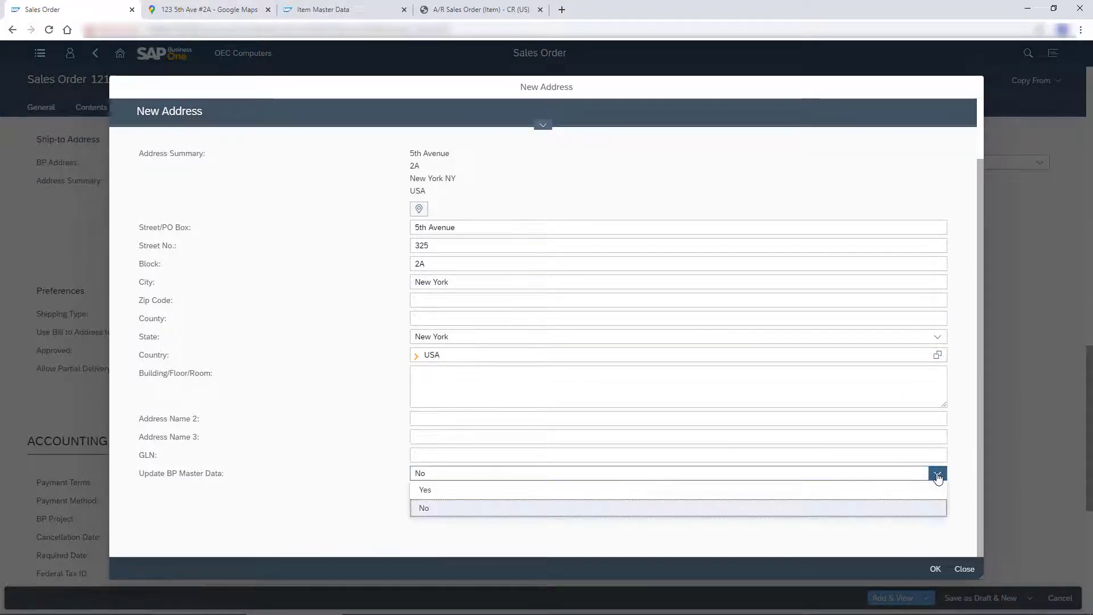
pyautogui.click(819, 489)
pyautogui.click(477, 491)
pyautogui.write('Bill to 1')
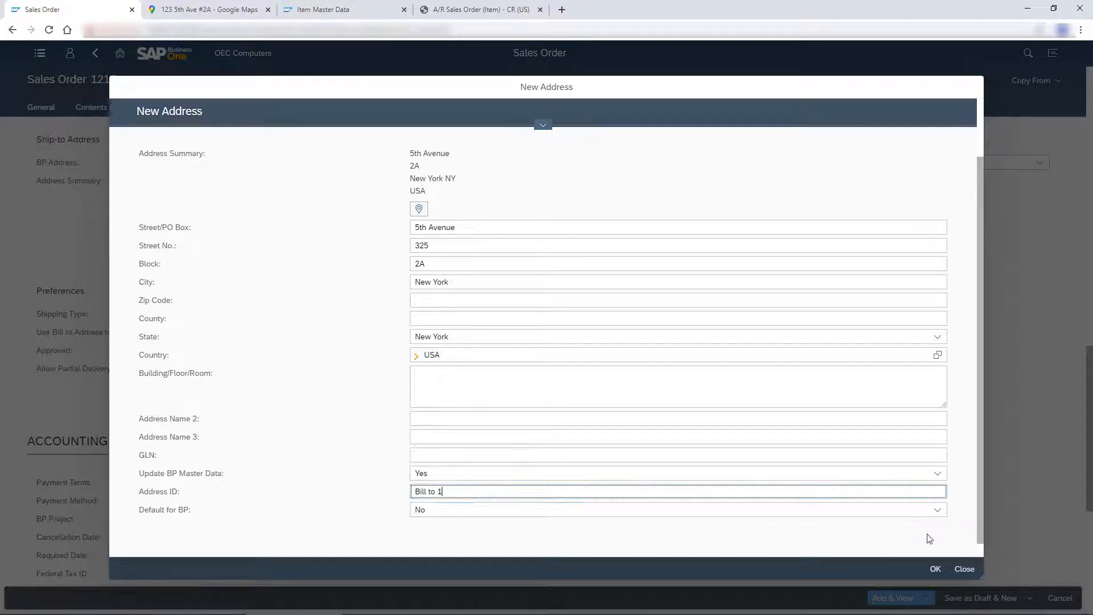
pyautogui.click(935, 509)
pyautogui.click(923, 528)
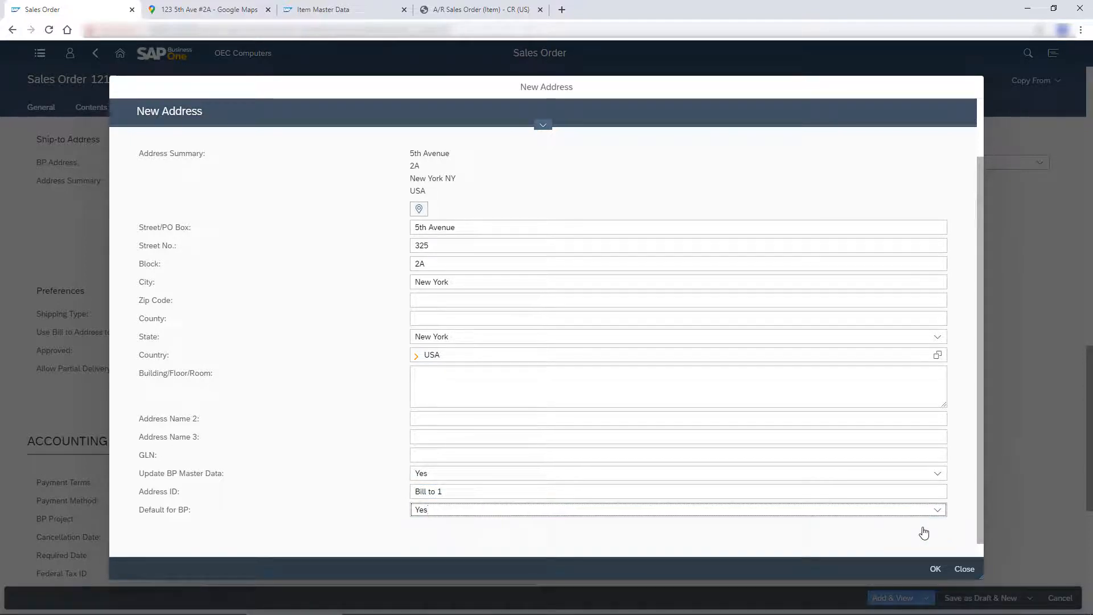
pyautogui.click(935, 569)
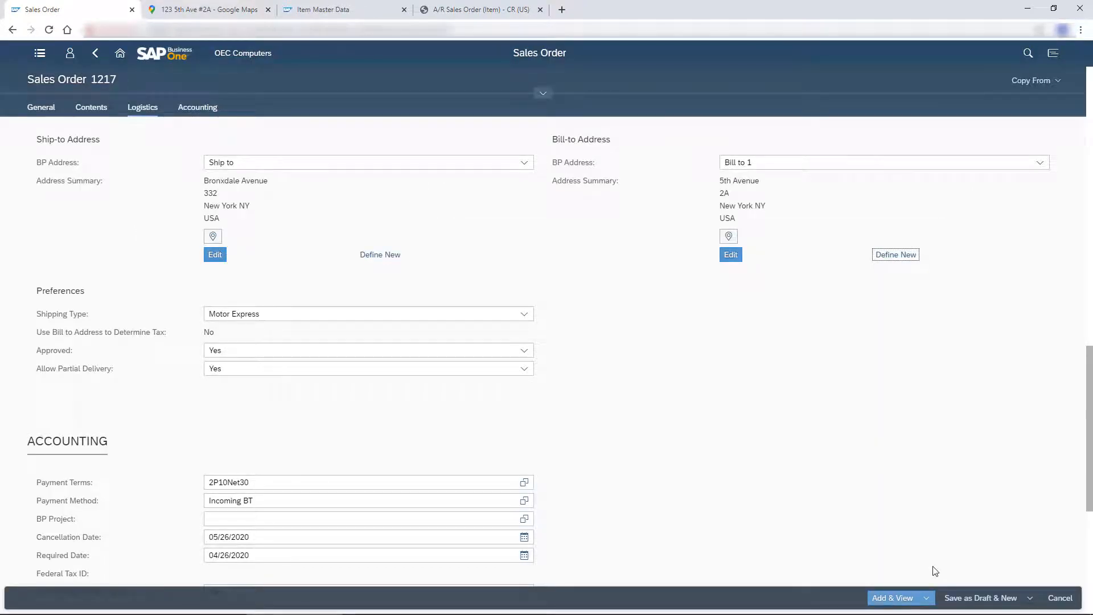
pyautogui.click(730, 237)
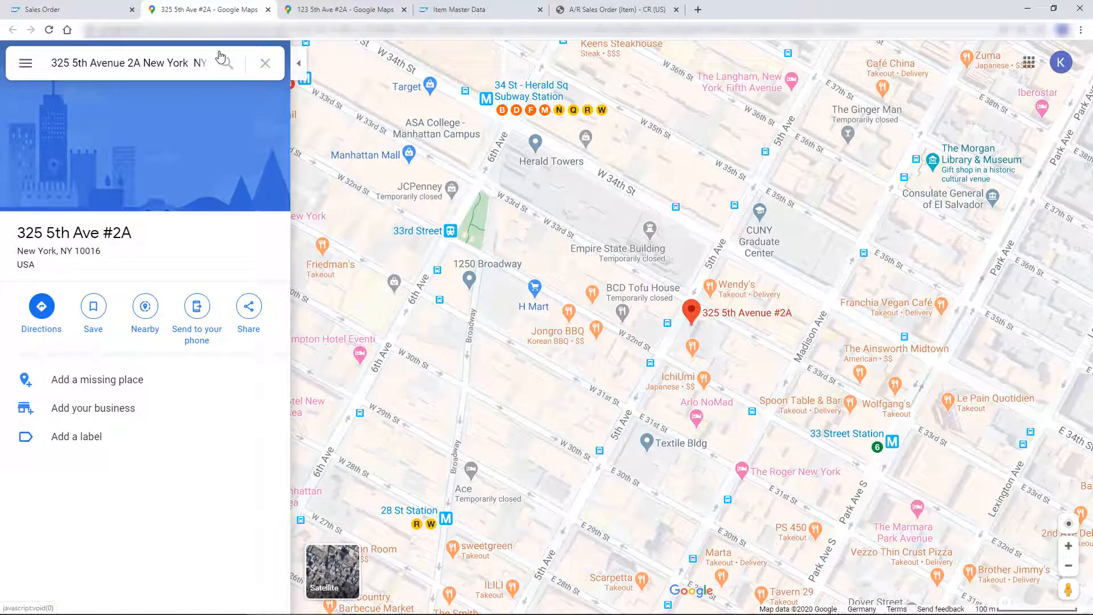
pyautogui.click(73, 10)
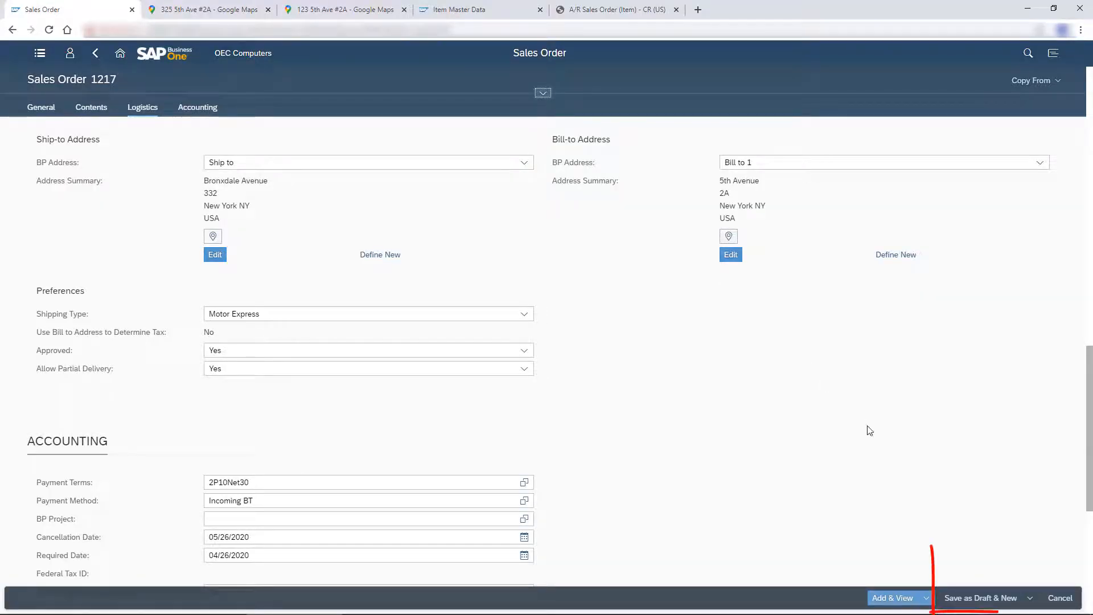
# Save order 1217 as a draft with Save as Draft & View and expand its header details.
pyautogui.click(1030, 598)
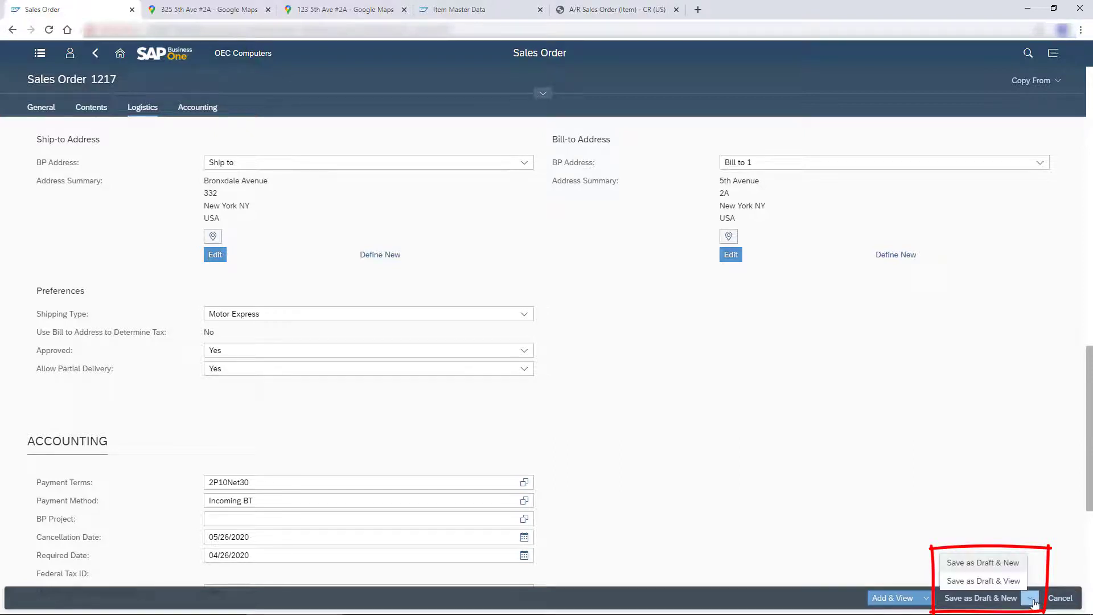
pyautogui.click(1007, 582)
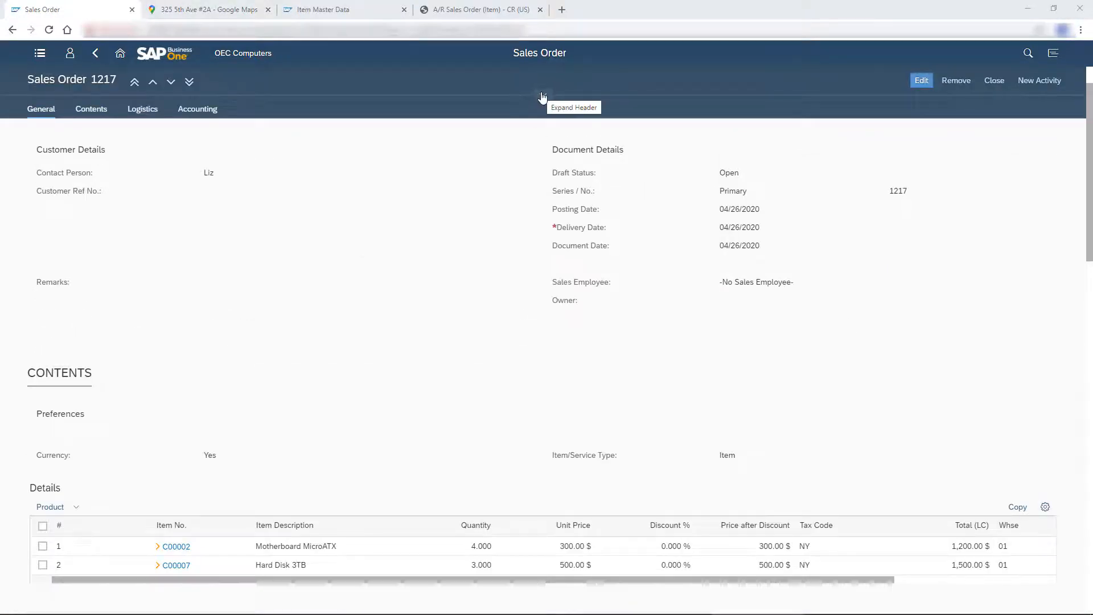
pyautogui.click(541, 97)
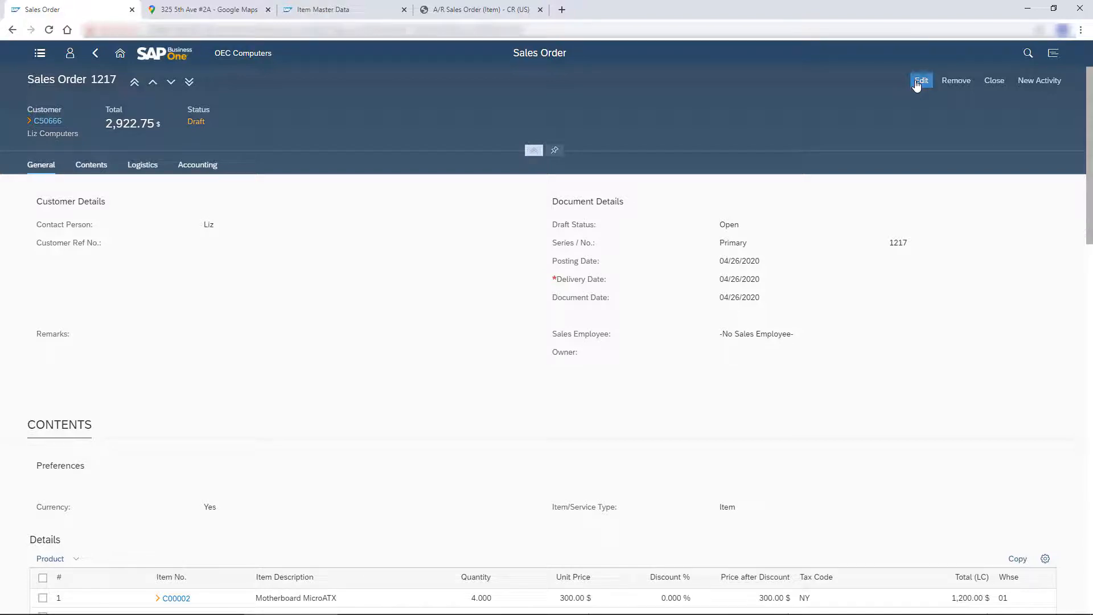
# Switch draft order 1217 into edit mode and go to its item Contents.
pyautogui.click(919, 82)
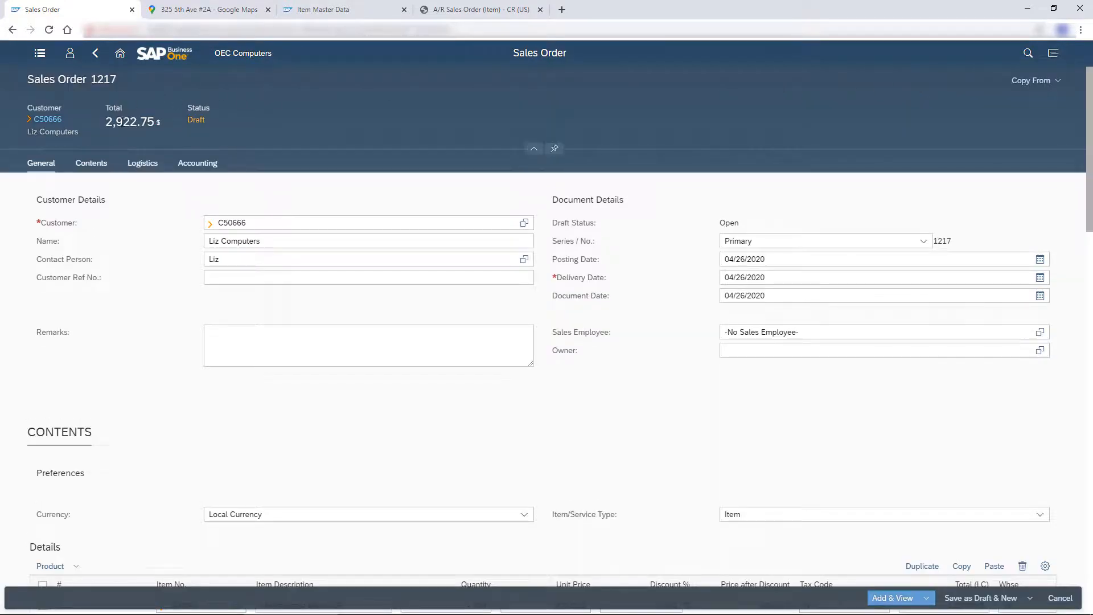
pyautogui.click(95, 165)
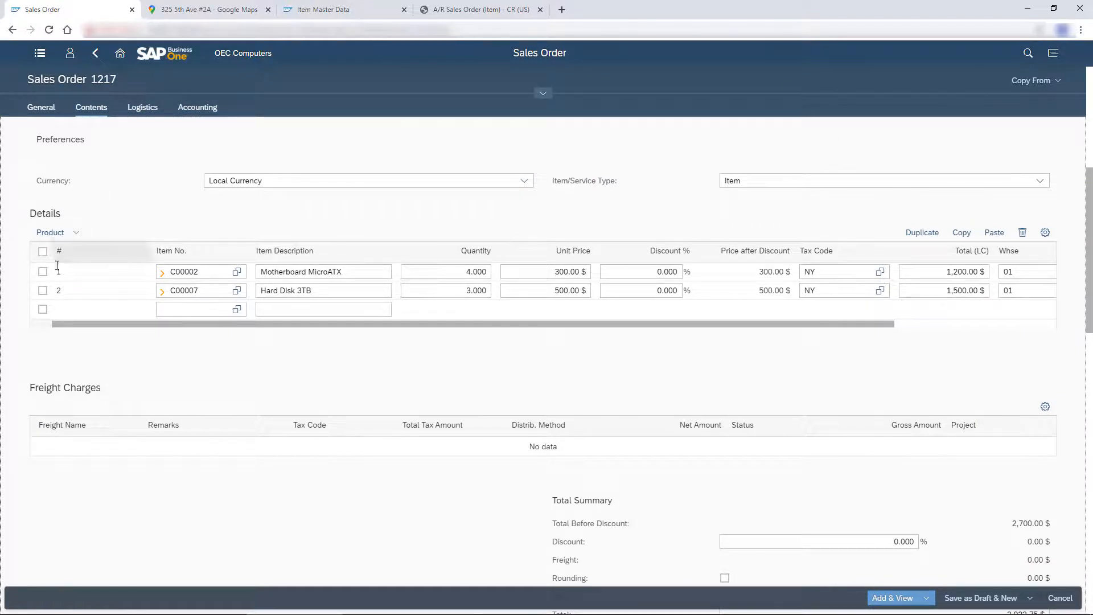
# Copy the Motherboard MicroATX and Hard Disk 3TB rows and paste them as rows 3 and 4.
pyautogui.click(42, 272)
pyautogui.click(42, 291)
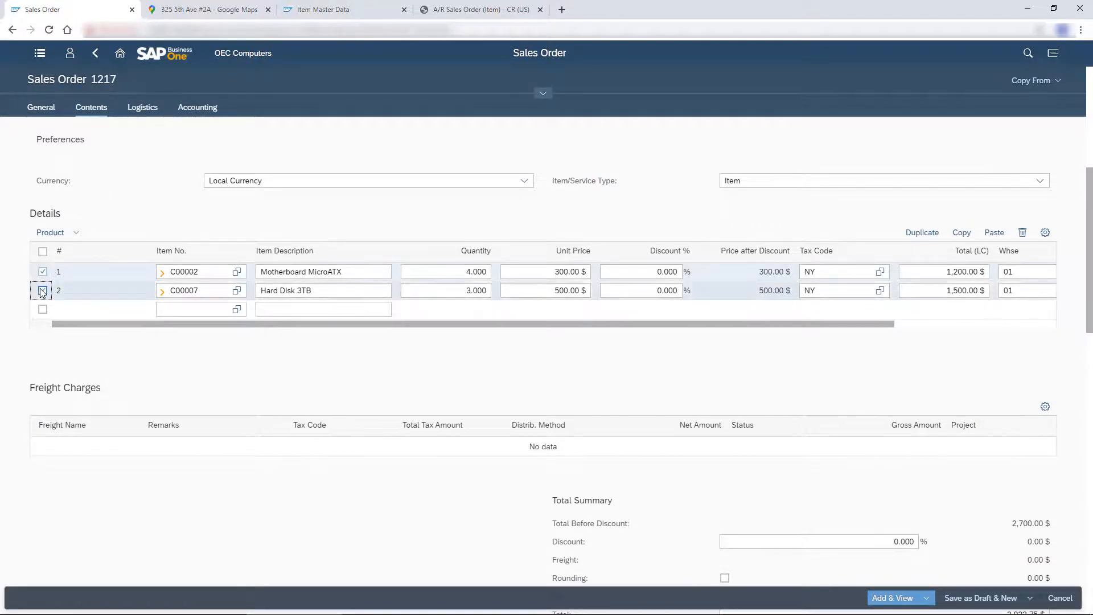
pyautogui.click(961, 232)
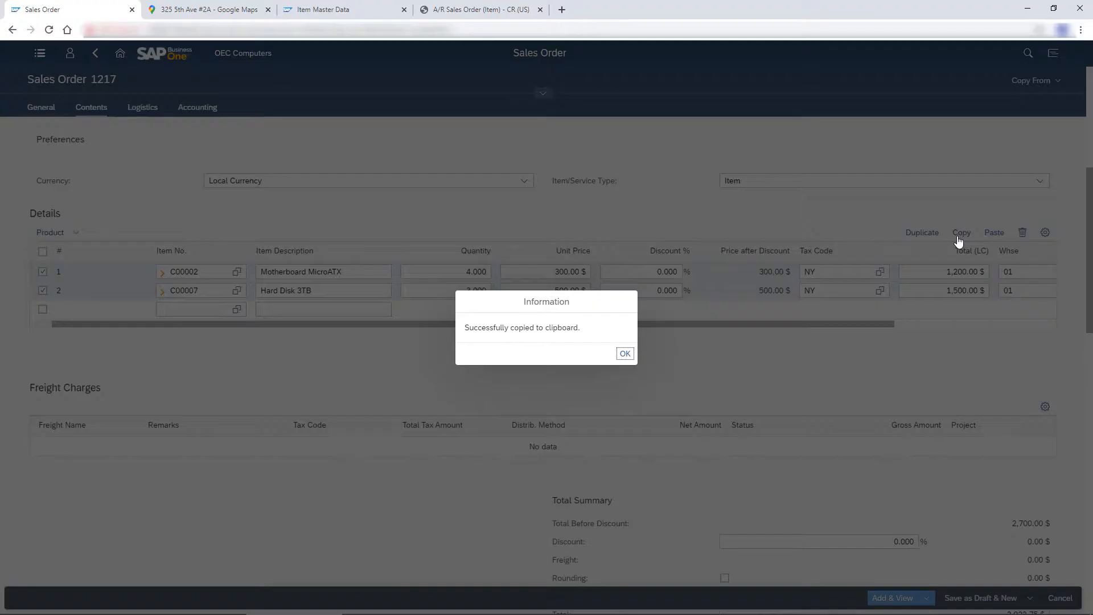
pyautogui.click(616, 352)
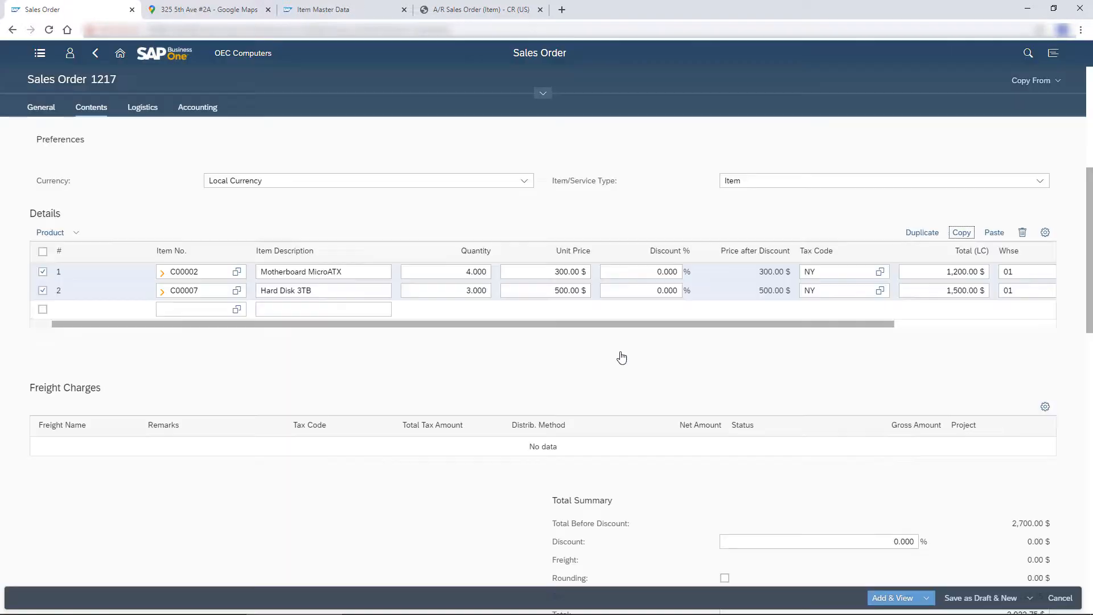
pyautogui.click(994, 232)
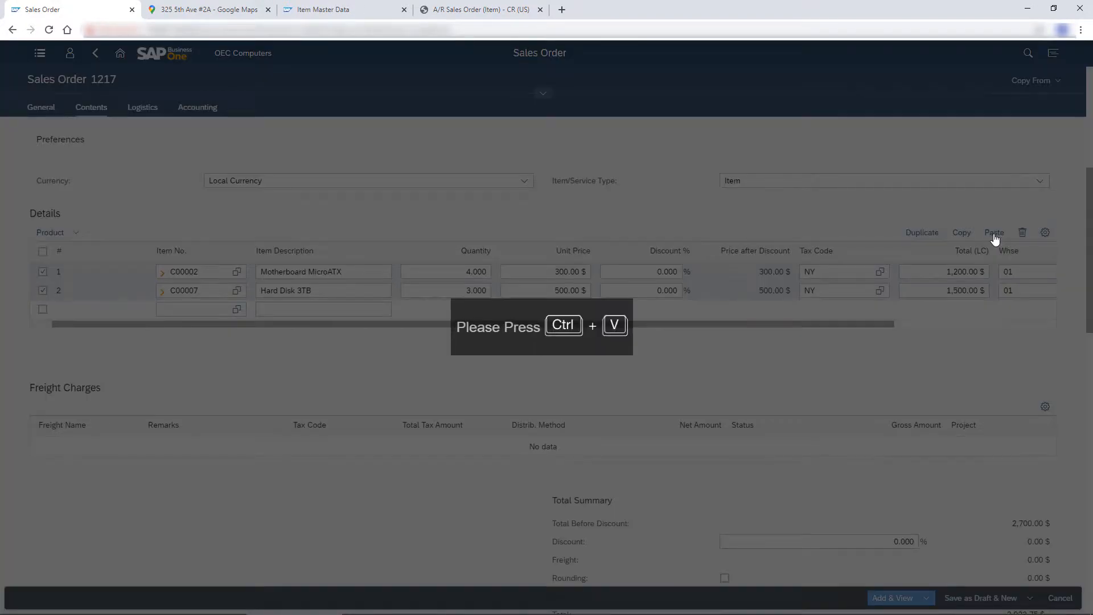
pyautogui.hotkey('ctrl', 'v')
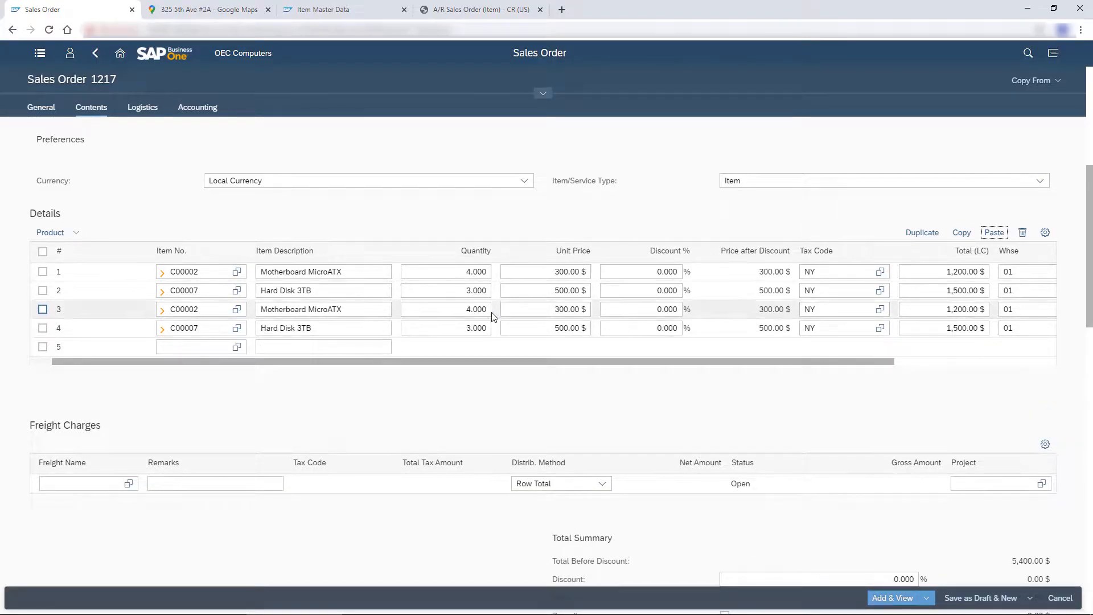
# Set rows 3 and 4 to quantity 1 each with a 10% discount.
pyautogui.doubleClick(462, 308)
pyautogui.write('1')
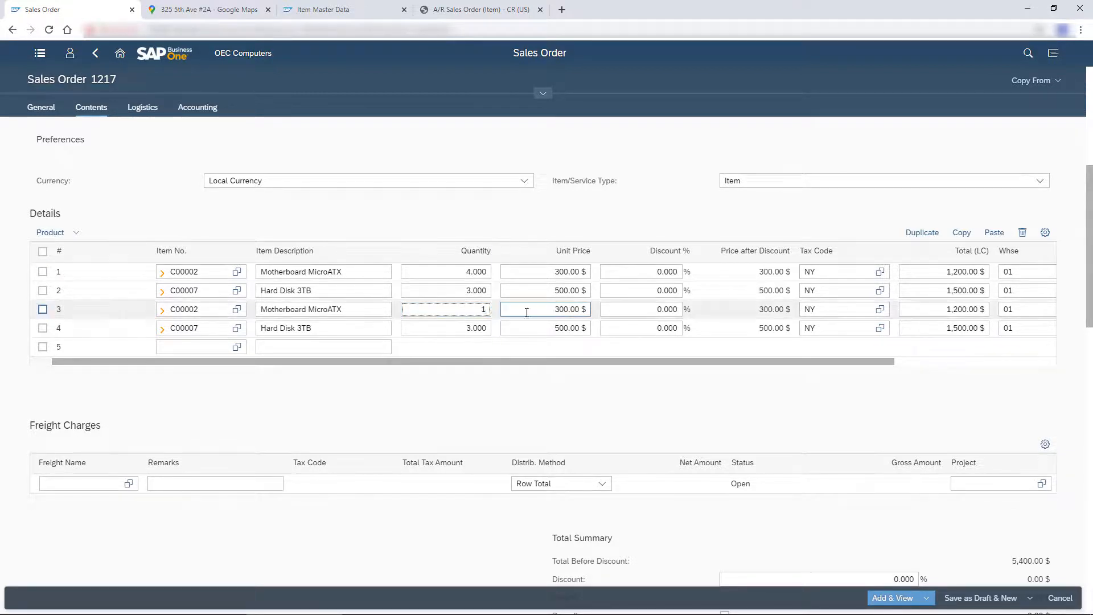
pyautogui.click(660, 311)
pyautogui.write('10')
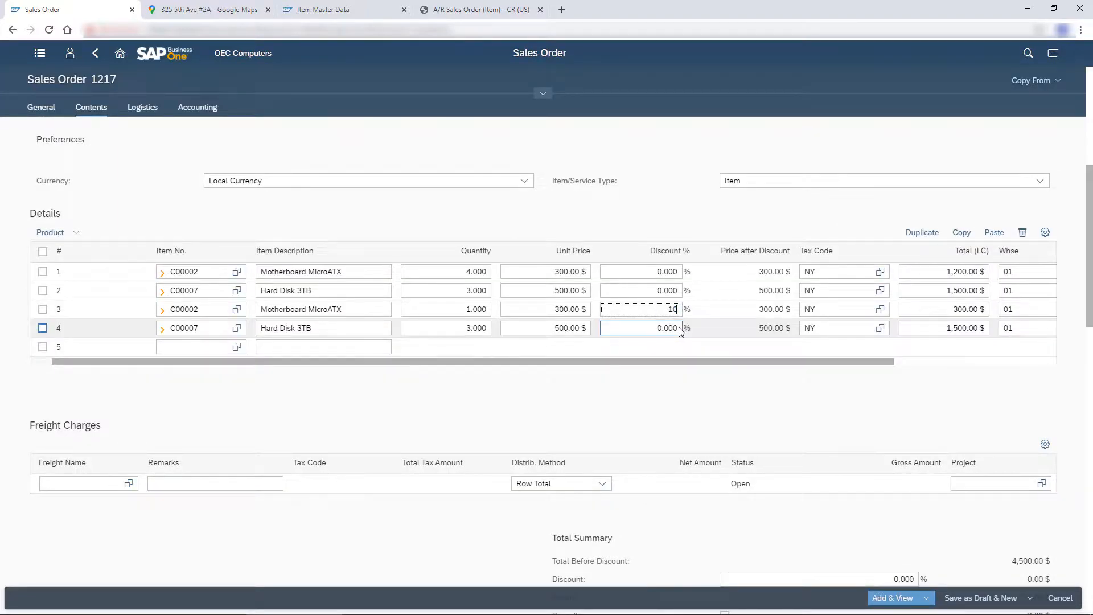
pyautogui.press('Tab')
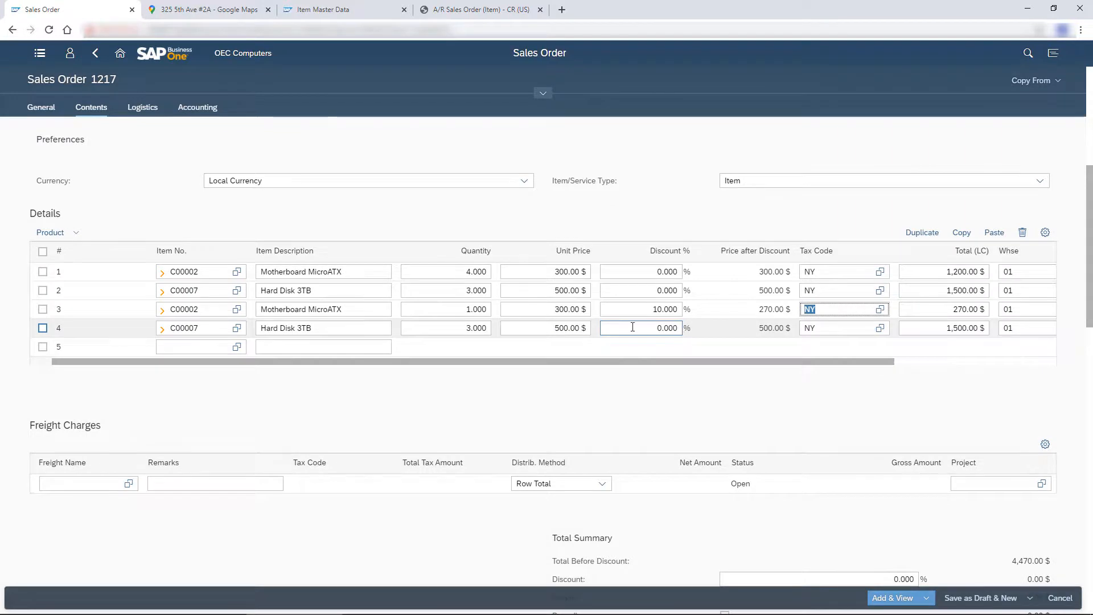
pyautogui.click(465, 328)
pyautogui.write('1')
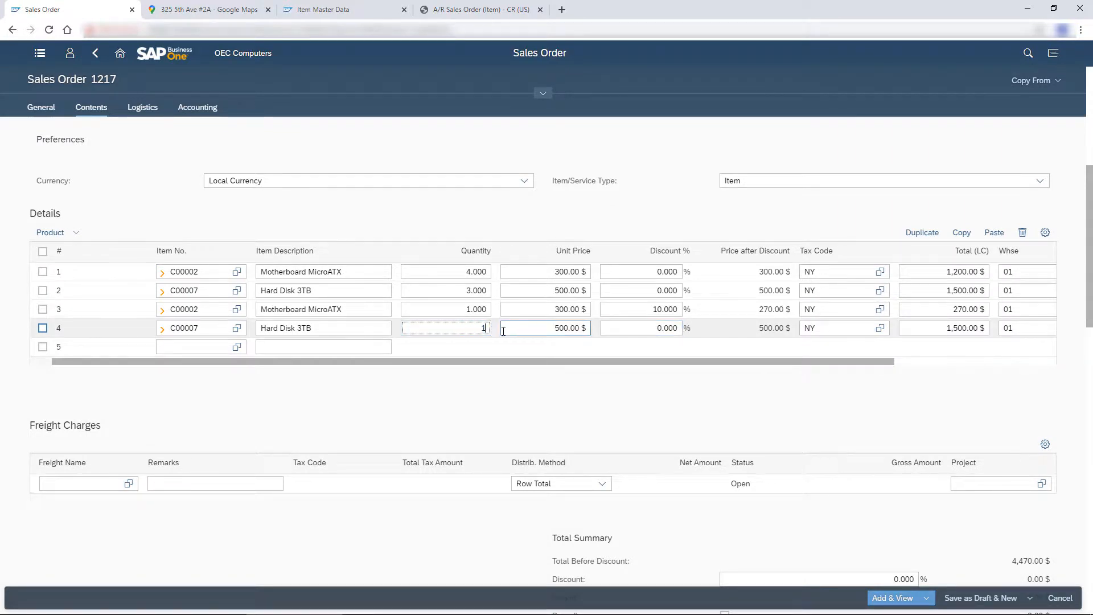
pyautogui.click(643, 329)
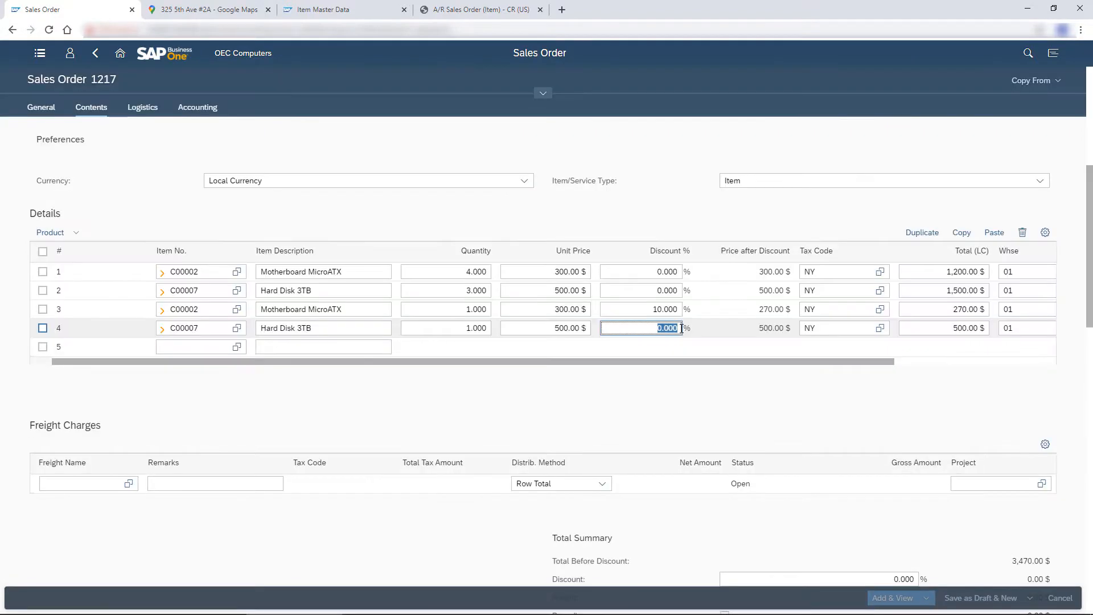
pyautogui.write('10')
pyautogui.press('Tab')
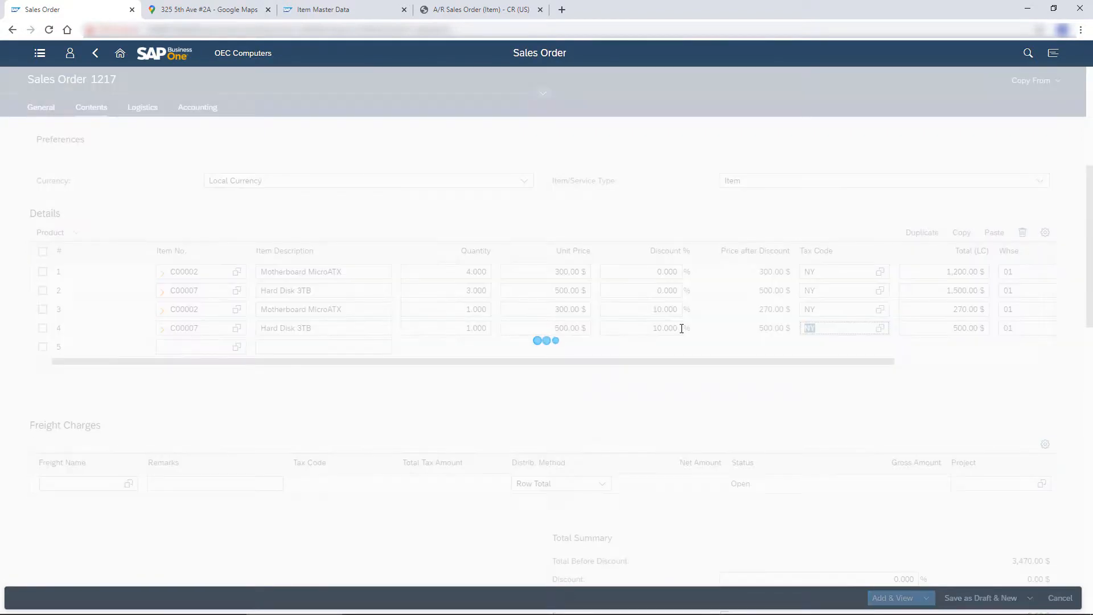